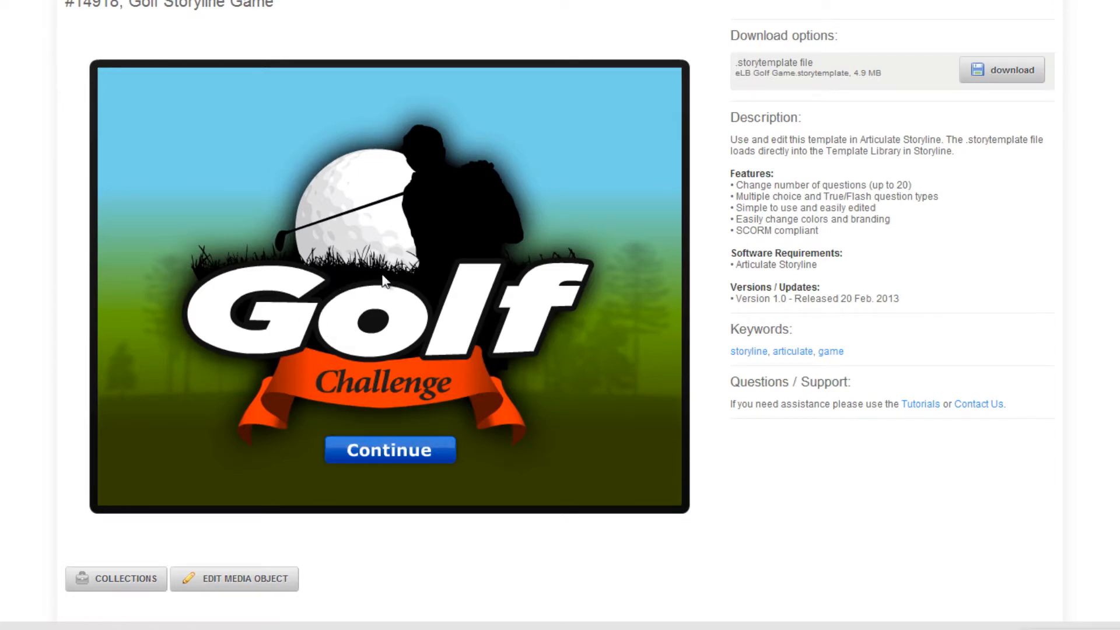
Step: Play the Golf Challenge preview, answering question 1 with option A and question 2 with option C
{"action": "left_click", "coordinate": [380, 453]}
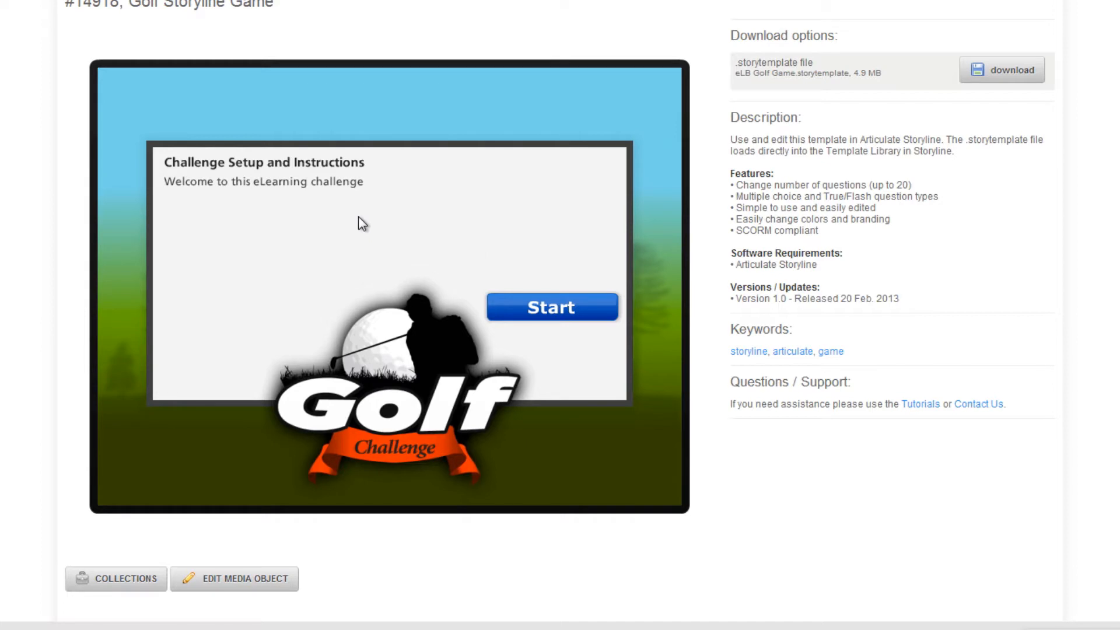
{"action": "left_click", "coordinate": [563, 314]}
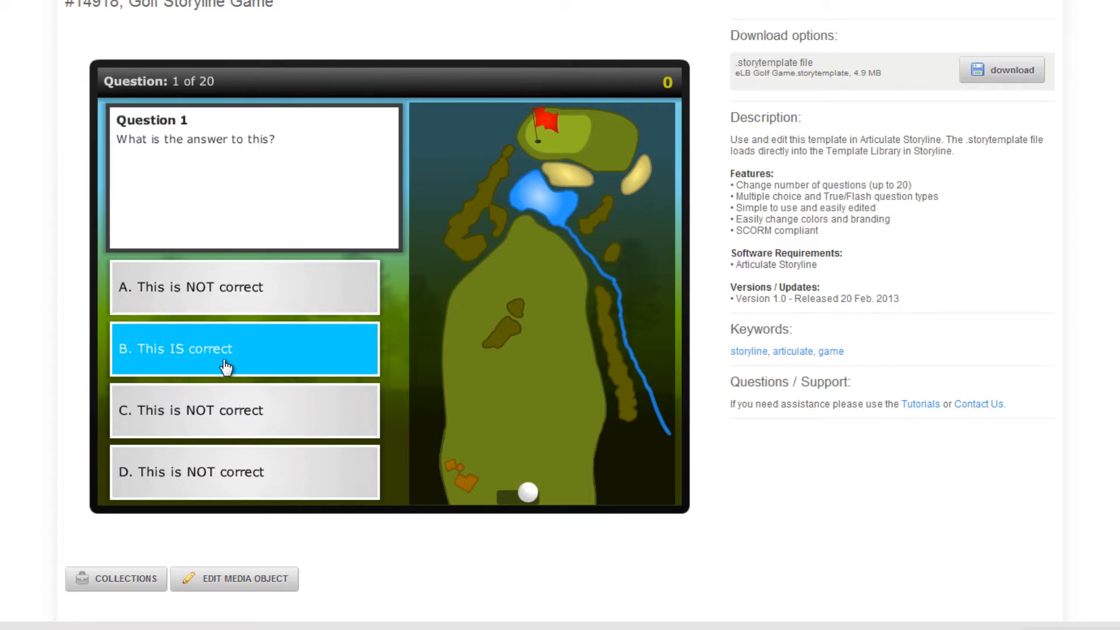
{"action": "left_click", "coordinate": [236, 303]}
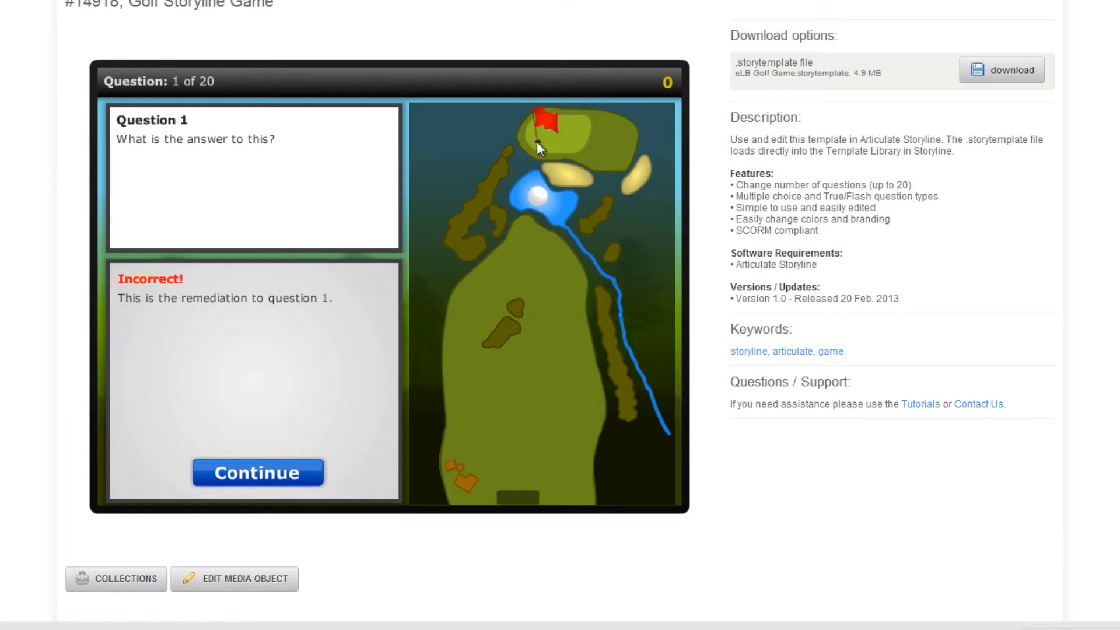
{"action": "left_click", "coordinate": [274, 472]}
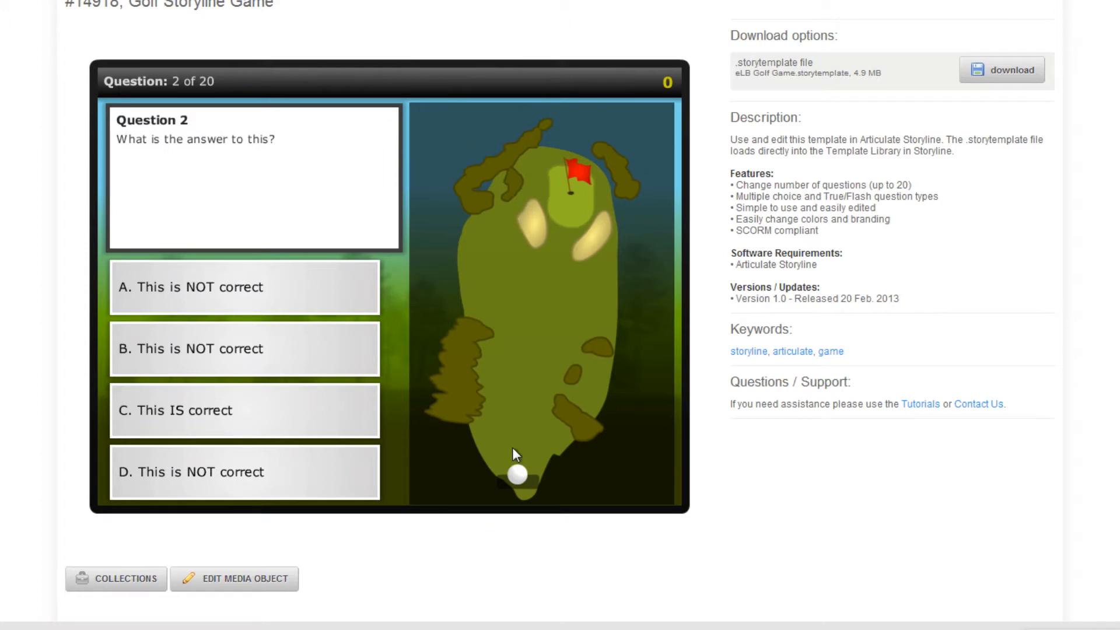
{"action": "left_click", "coordinate": [208, 421]}
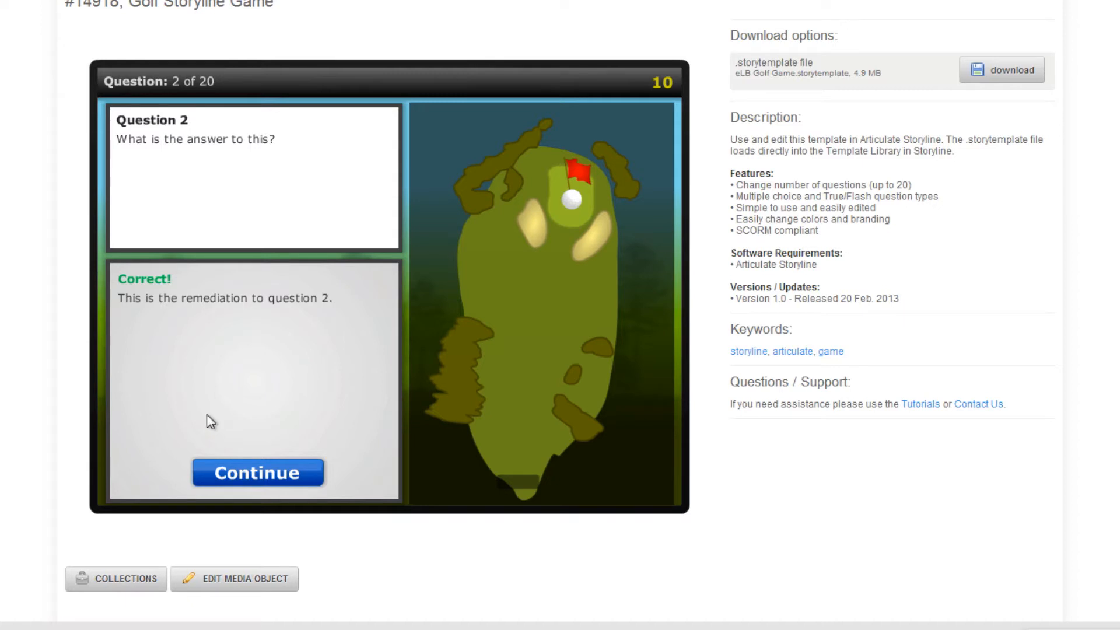
{"action": "left_click", "coordinate": [273, 478]}
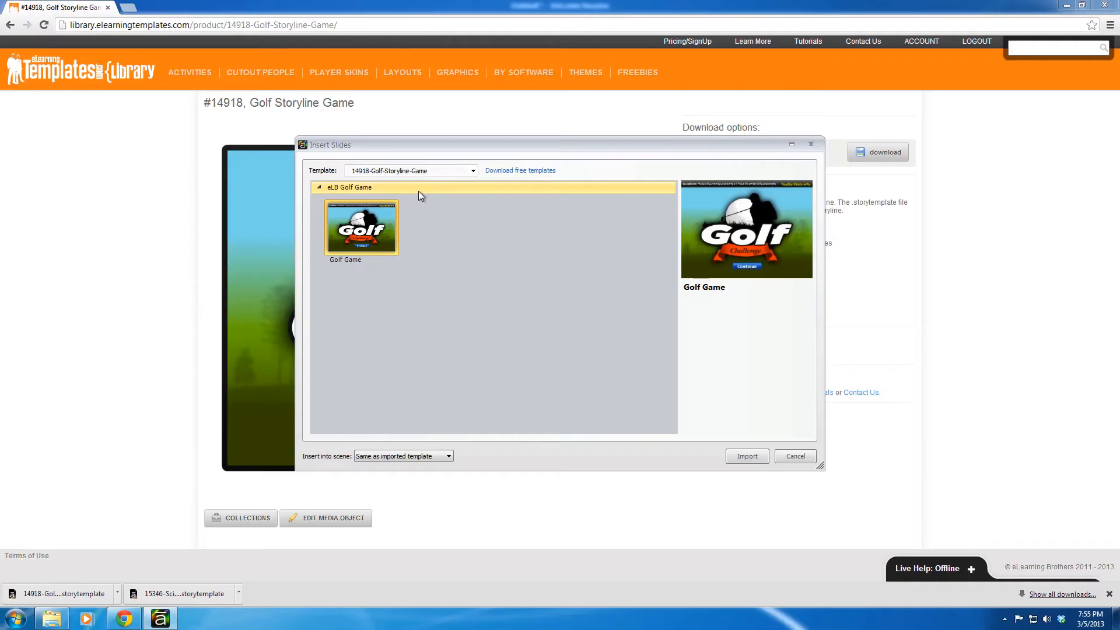
Step: Import the Golf Game slide from the 14918-Golf-Storyline-Game template and switch to Articulate Storyline
{"action": "left_click", "coordinate": [420, 173]}
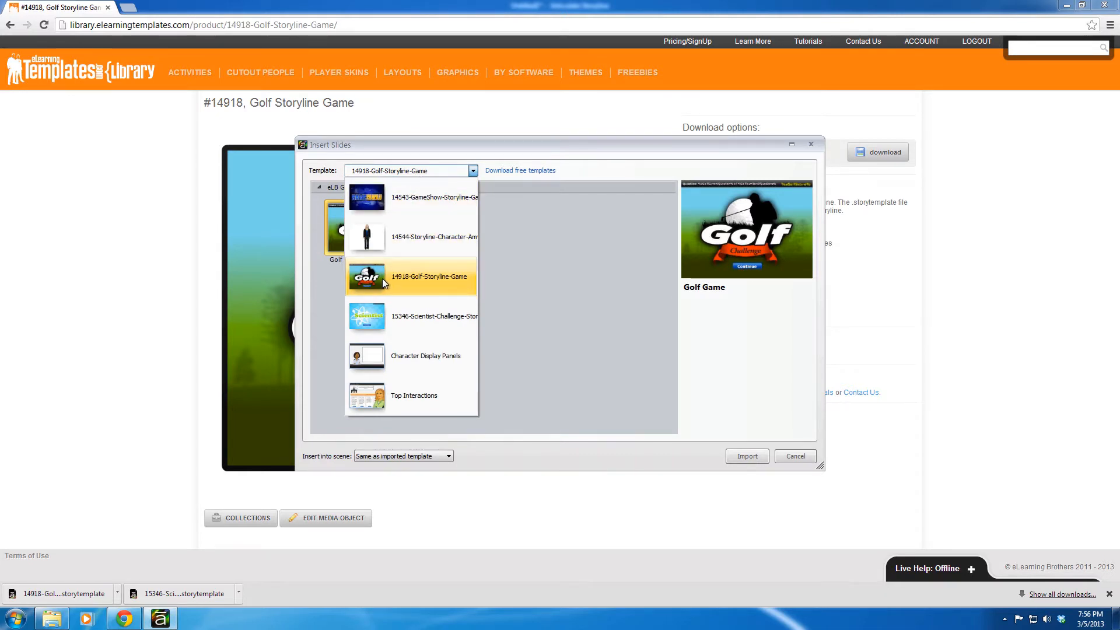
{"action": "left_click", "coordinate": [461, 281]}
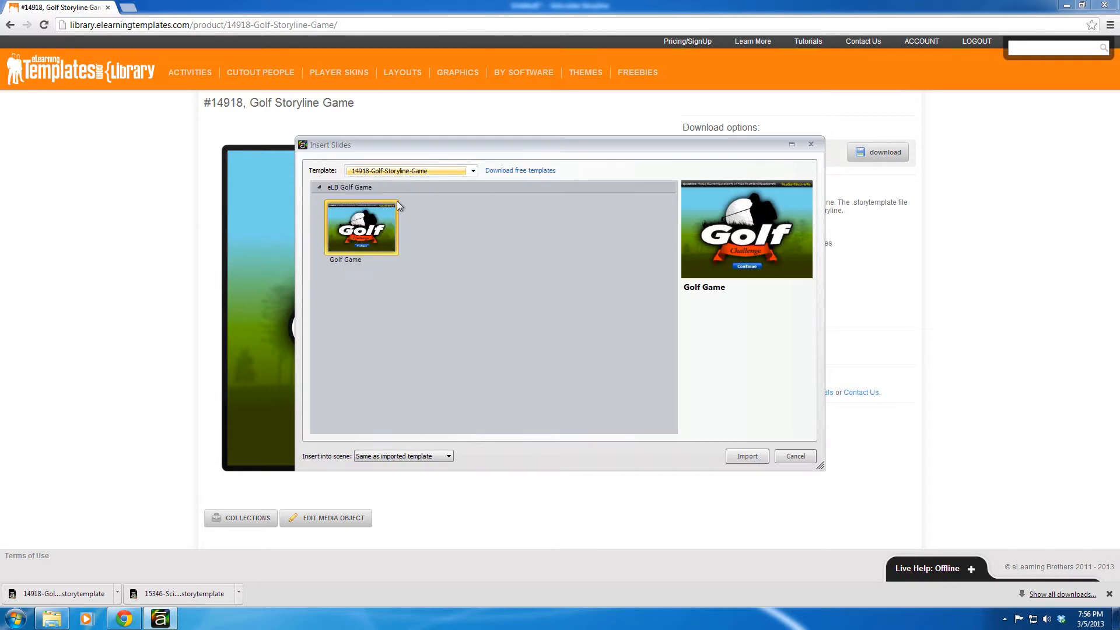
{"action": "left_click", "coordinate": [747, 456]}
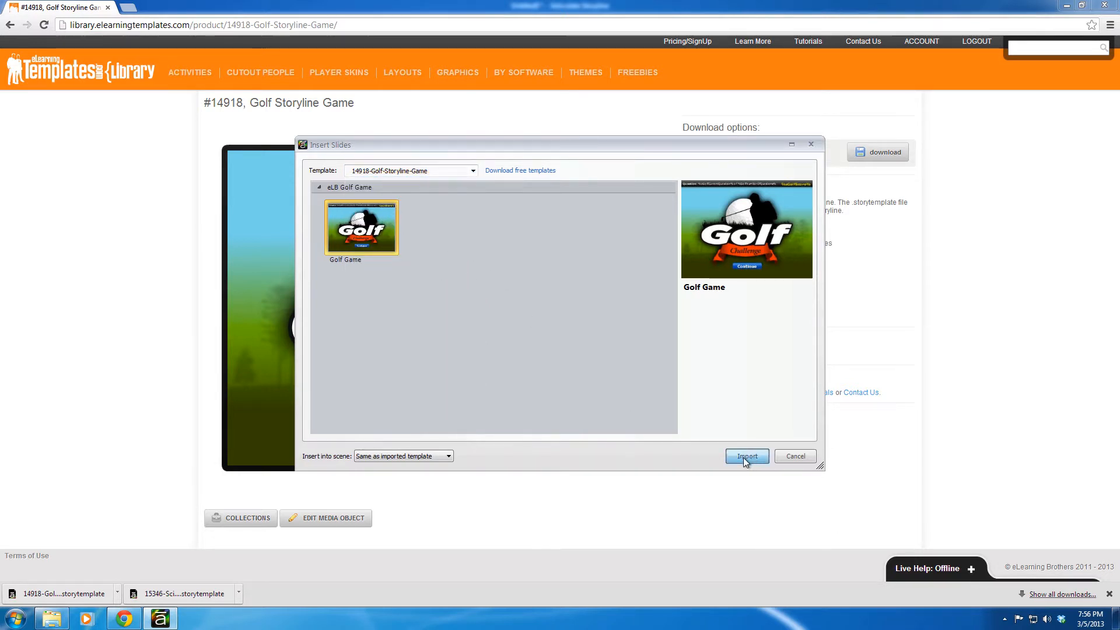
{"action": "left_click", "coordinate": [160, 618]}
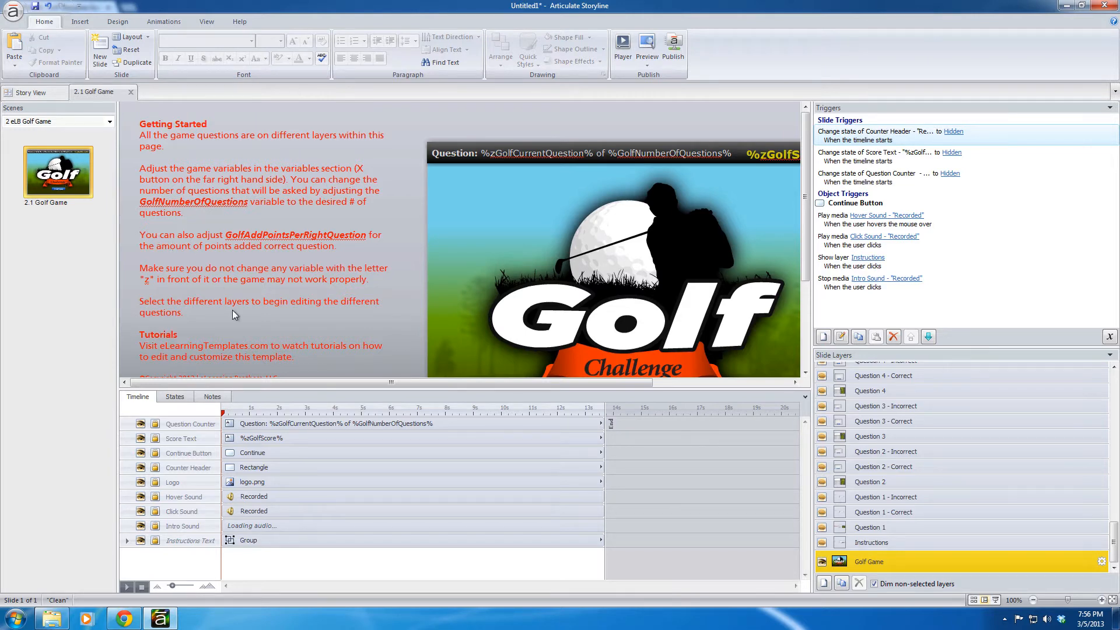
Step: Examine the project variables, including the default values of GolfAddPointsPerRightQuestion and GolfNumberOfQuestions, and close them without changes
{"action": "left_click_drag", "start_coordinate": [301, 389], "coordinate": [301, 425]}
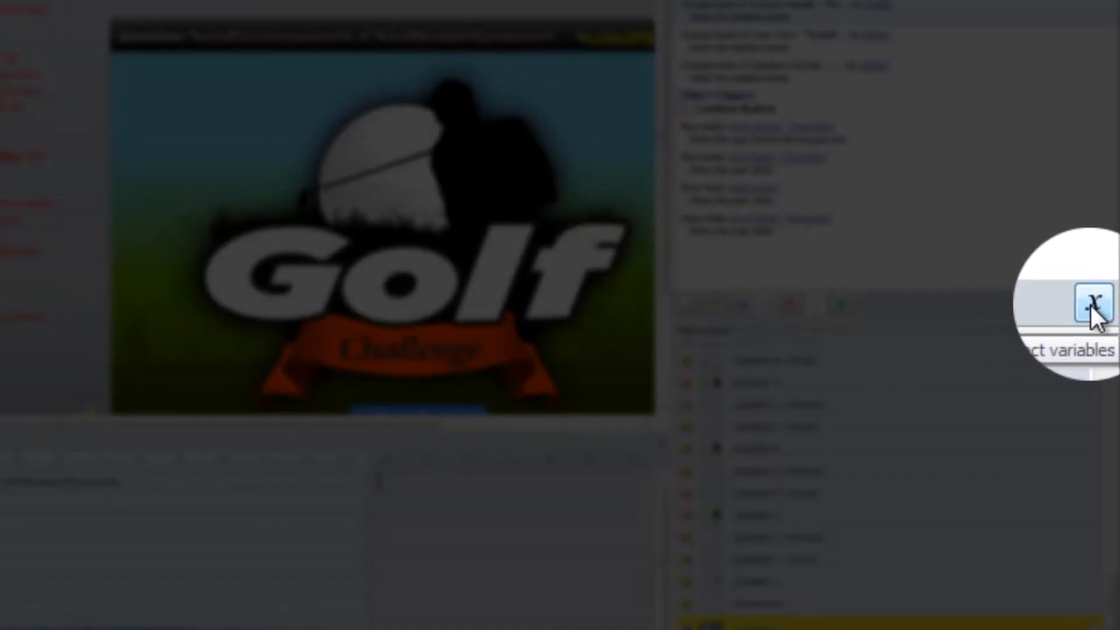
{"action": "left_click", "coordinate": [1092, 308]}
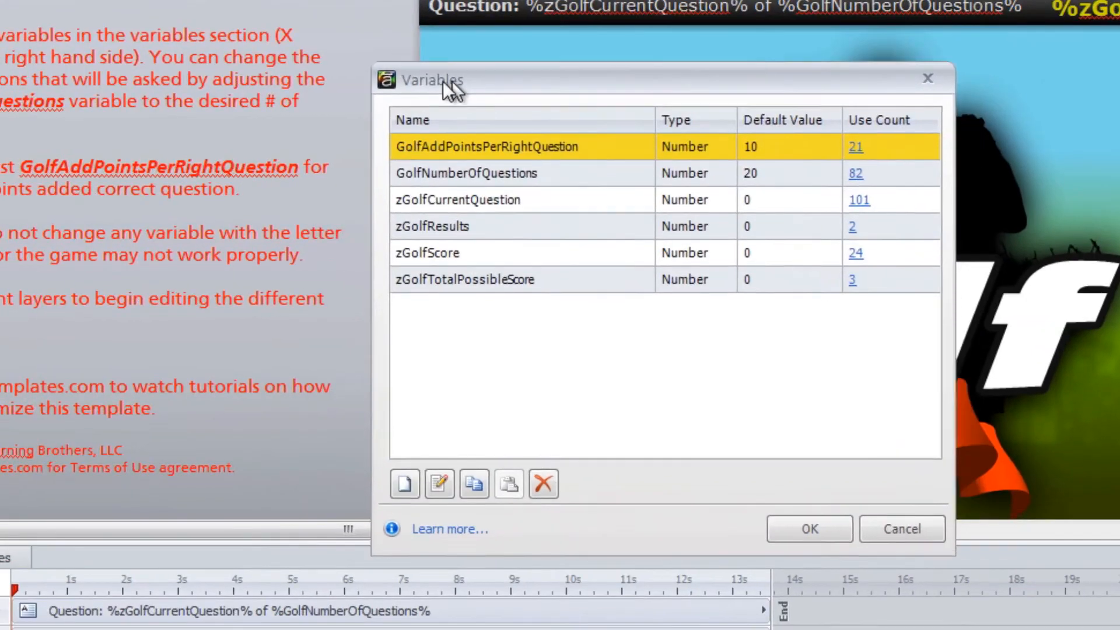
{"action": "left_click_drag", "start_coordinate": [442, 82], "coordinate": [334, 88]}
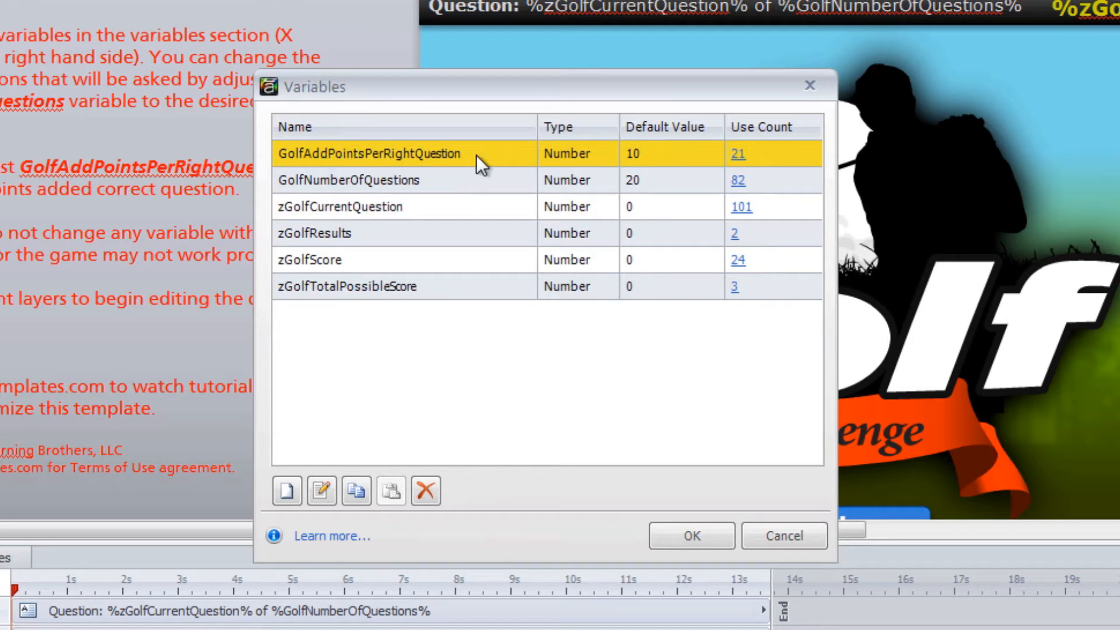
{"action": "left_click", "coordinate": [629, 152]}
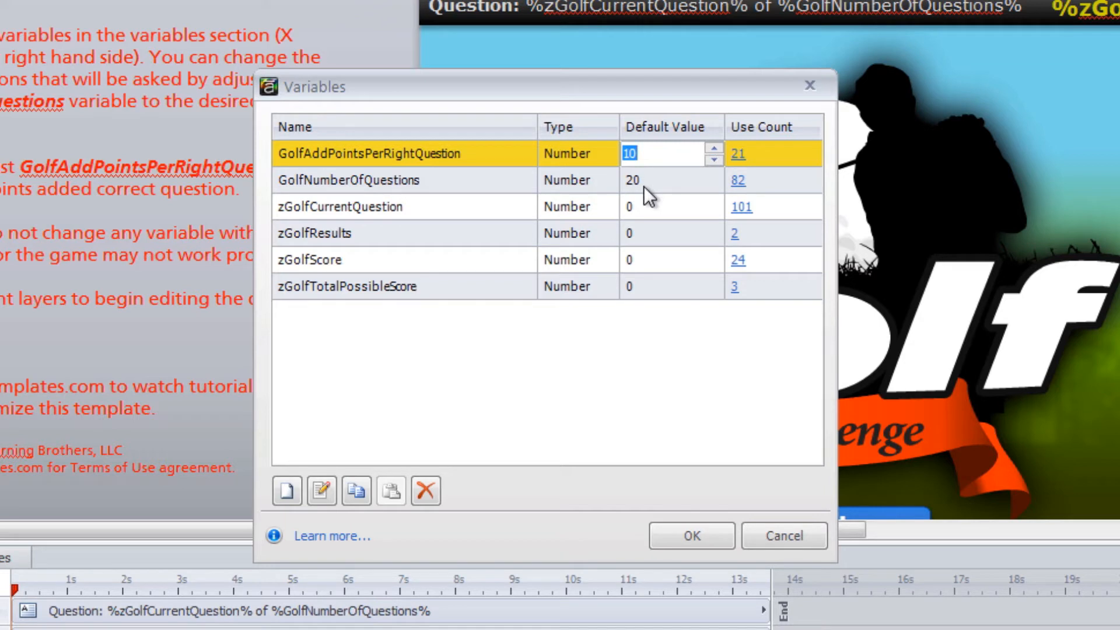
{"action": "left_click", "coordinate": [423, 197]}
{"action": "left_click", "coordinate": [419, 183]}
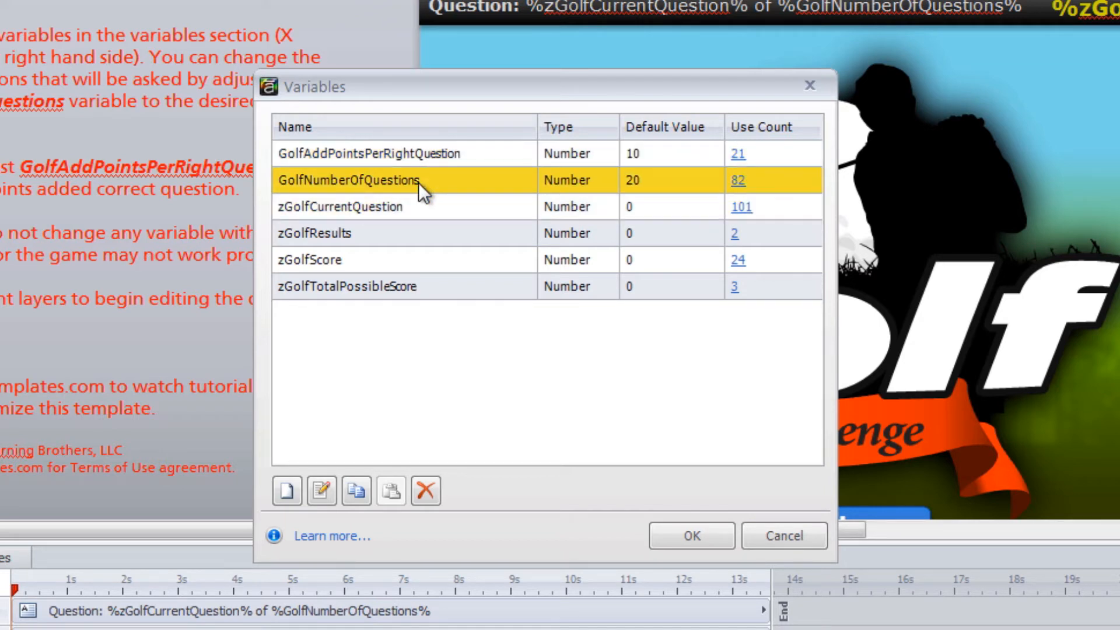
{"action": "left_click", "coordinate": [639, 175]}
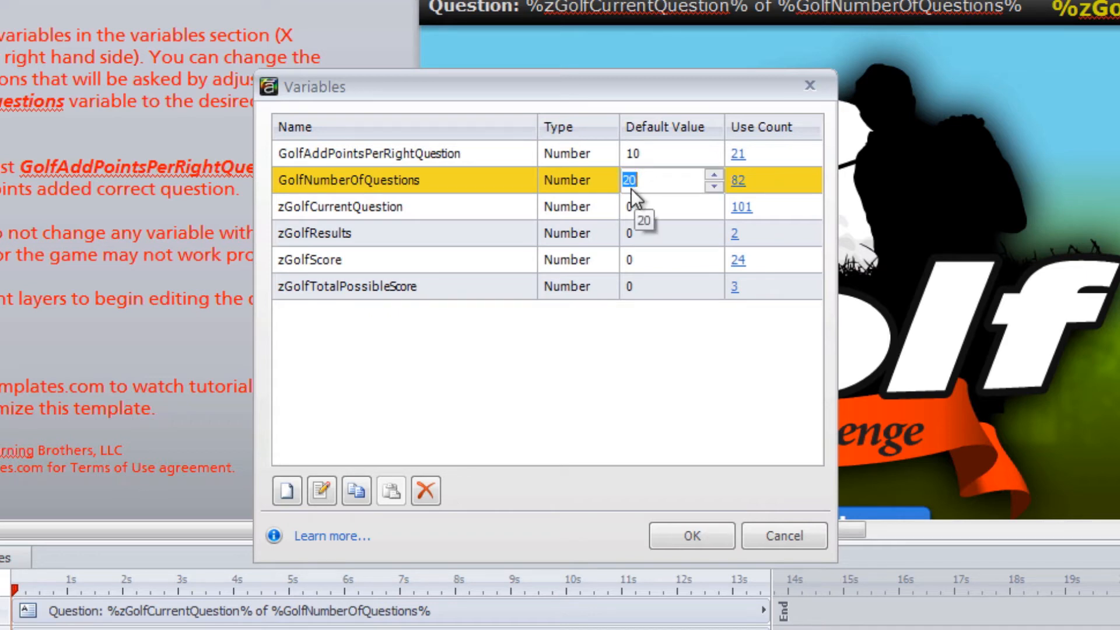
{"action": "left_click", "coordinate": [316, 212]}
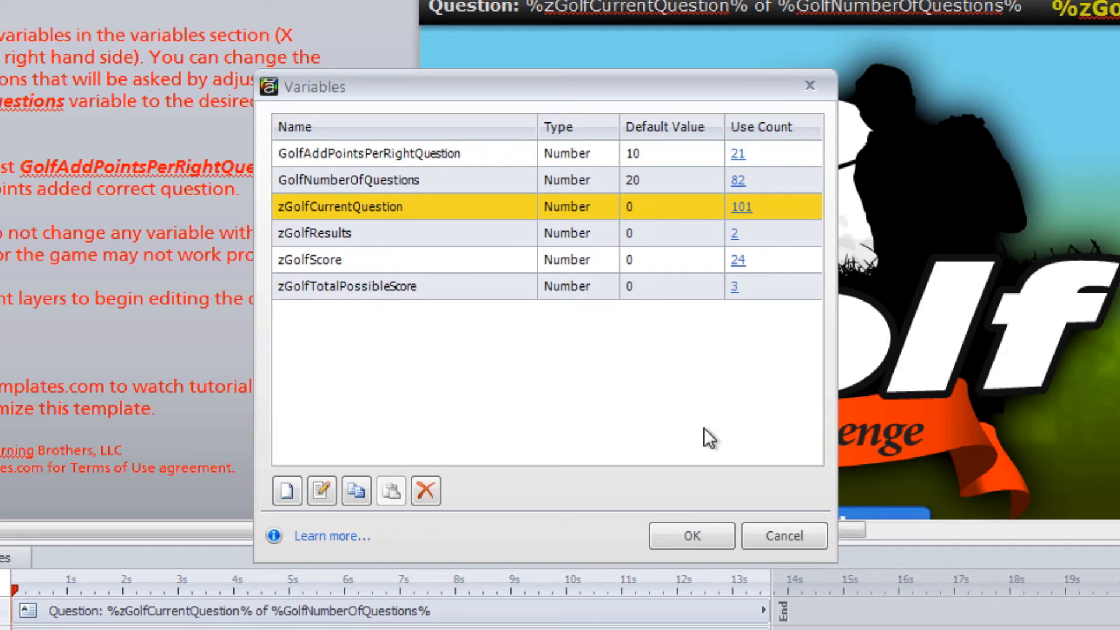
{"action": "left_click", "coordinate": [811, 87]}
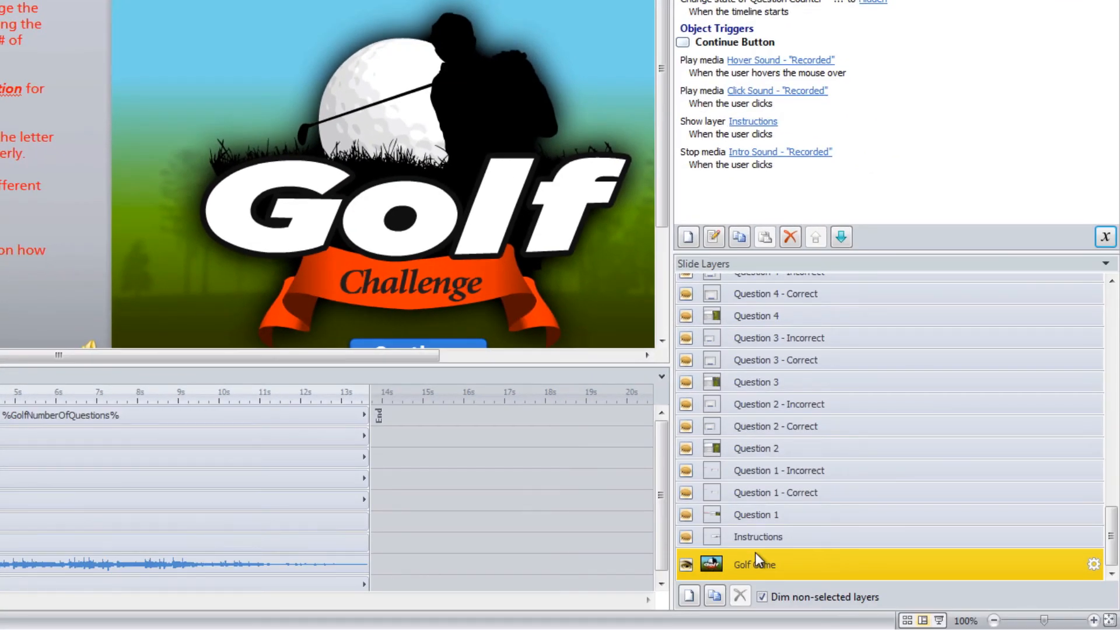
Step: Examine the Instructions layer and the Question 1 layer's title, question text and answer A text
{"action": "left_click", "coordinate": [776, 541]}
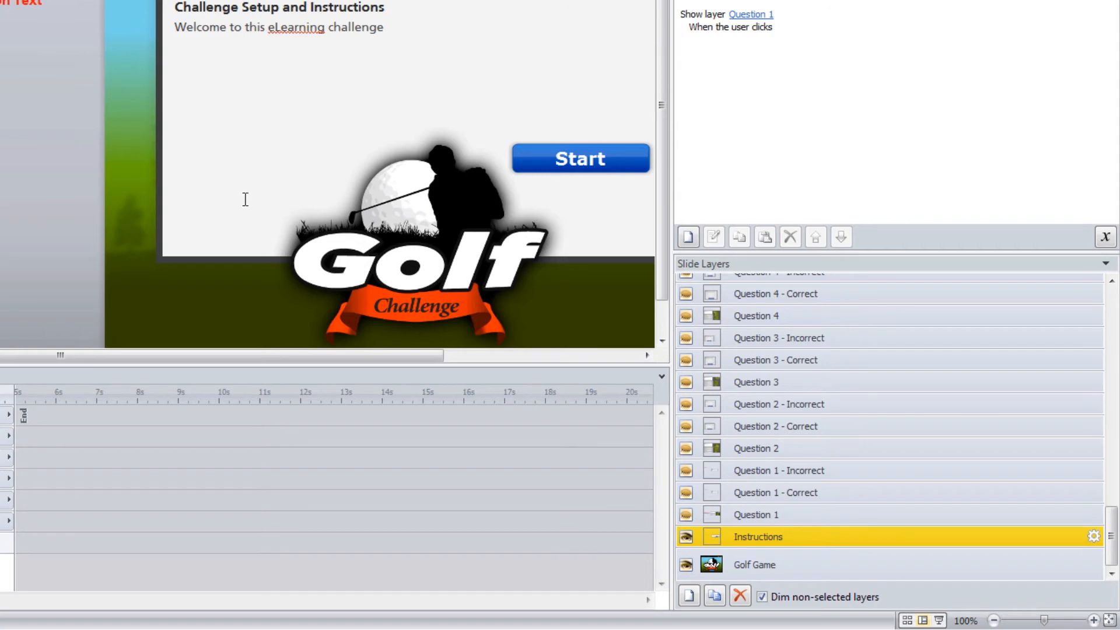
{"action": "left_click_drag", "start_coordinate": [39, 355], "coordinate": [224, 355]}
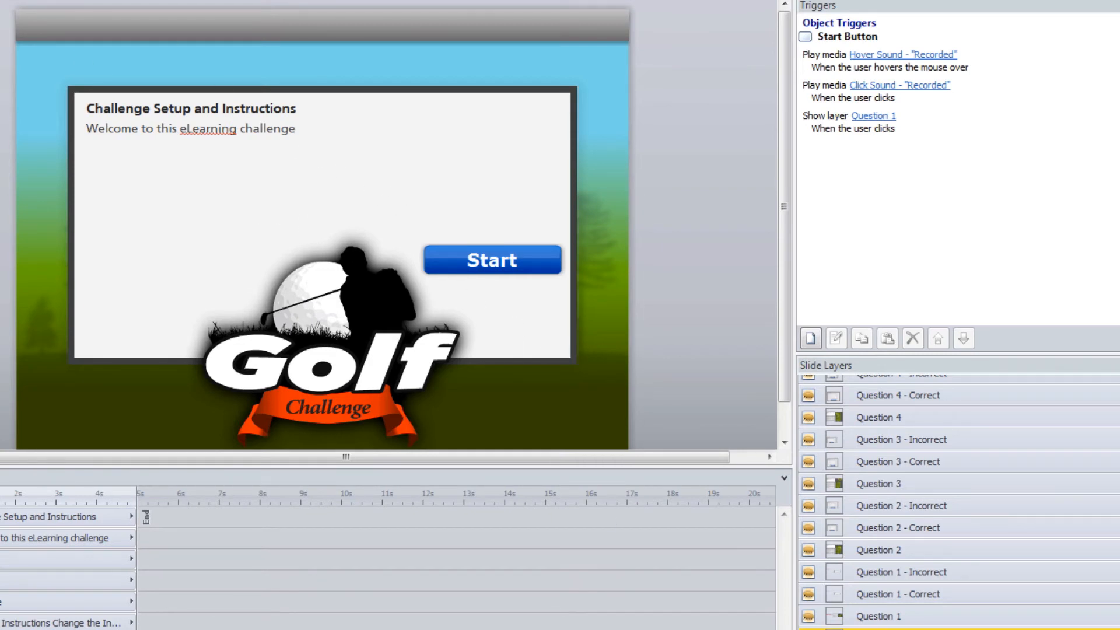
{"action": "left_click", "coordinate": [878, 615]}
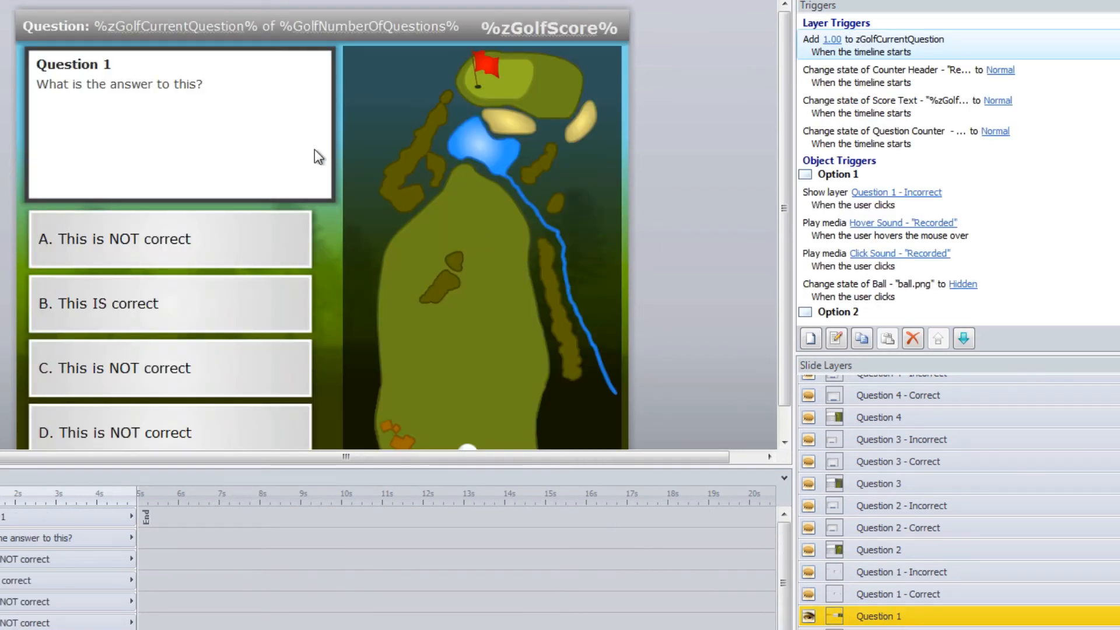
{"action": "left_click", "coordinate": [61, 65]}
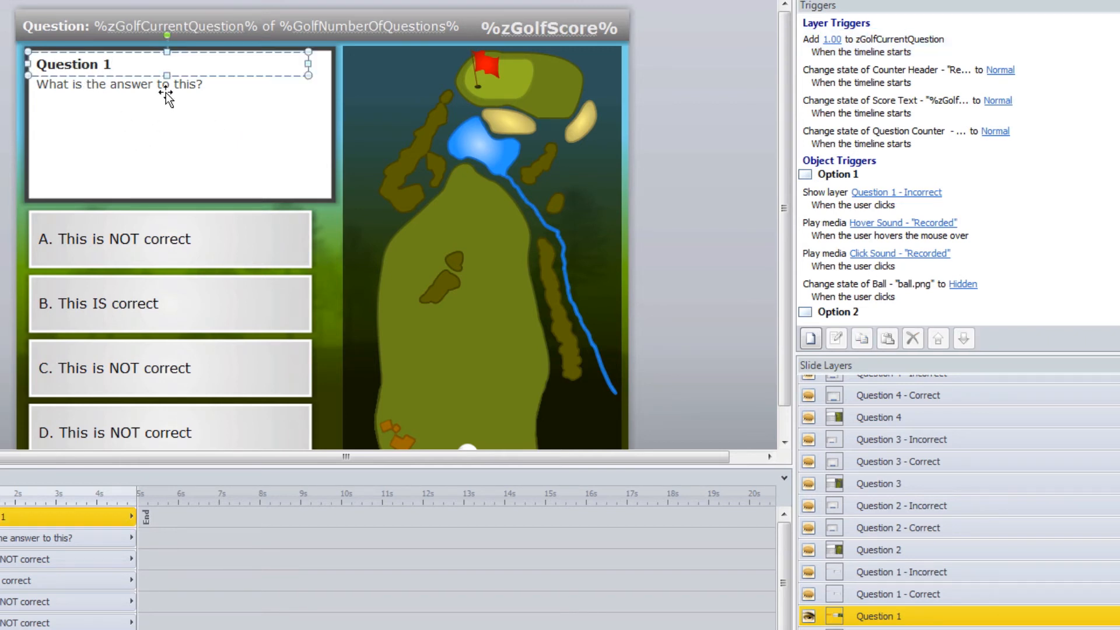
{"action": "left_click", "coordinate": [165, 92]}
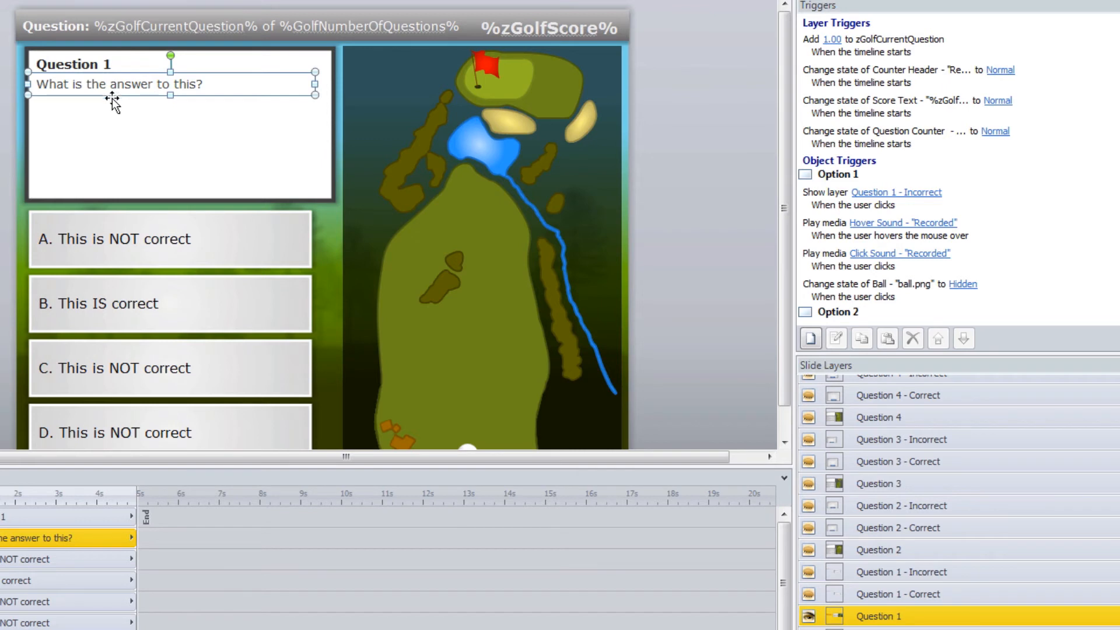
{"action": "left_click", "coordinate": [127, 248]}
{"action": "left_click", "coordinate": [165, 239]}
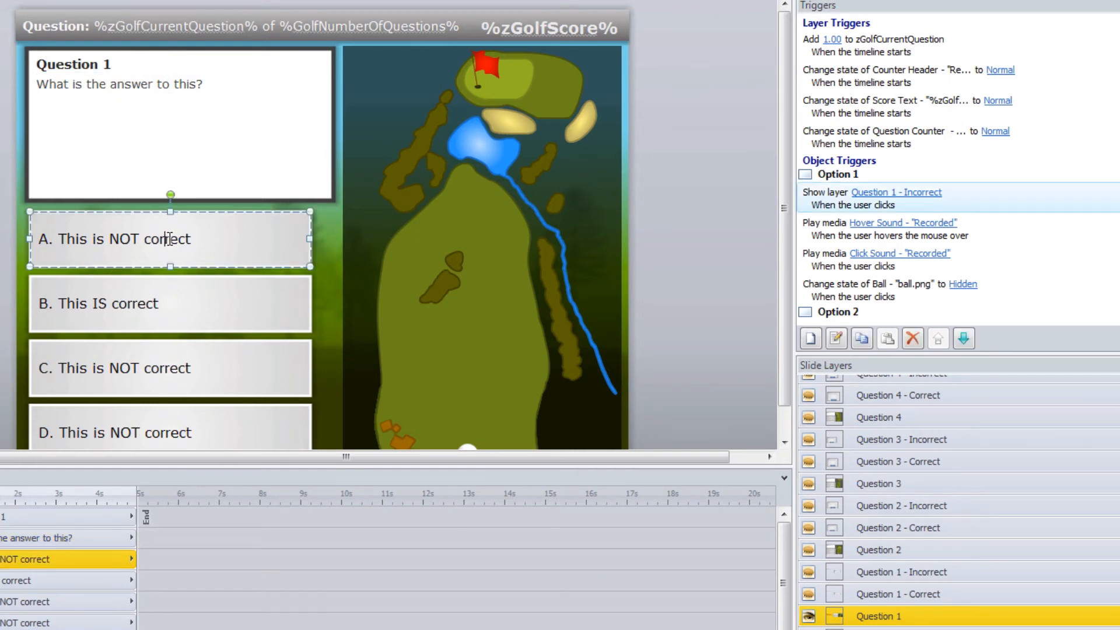
{"action": "left_click_drag", "start_coordinate": [208, 237], "coordinate": [74, 241]}
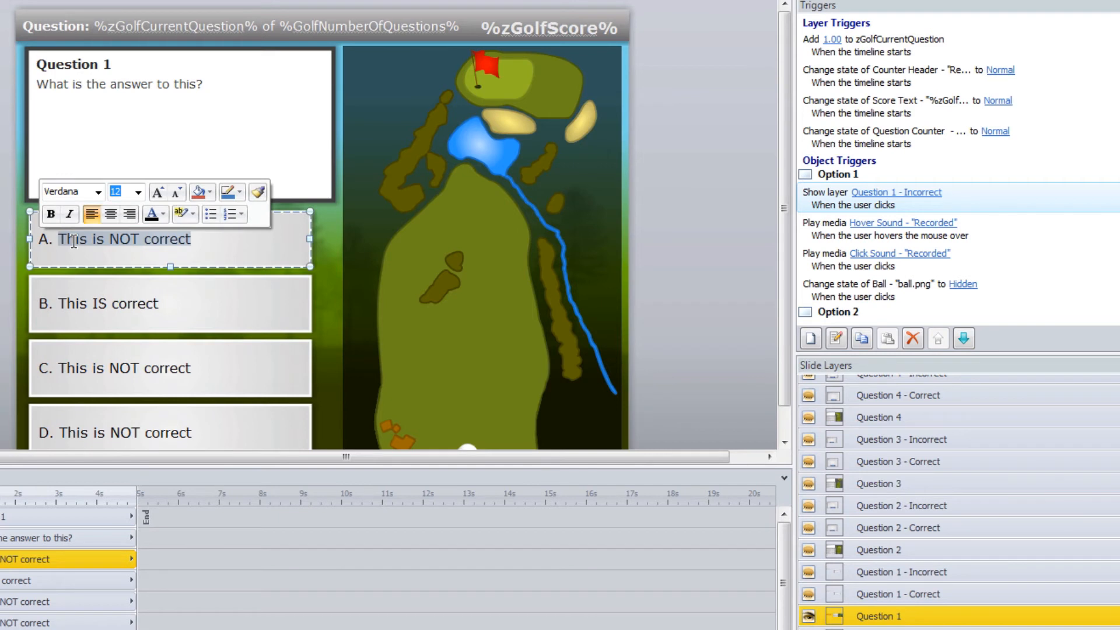
{"action": "left_click", "coordinate": [699, 134]}
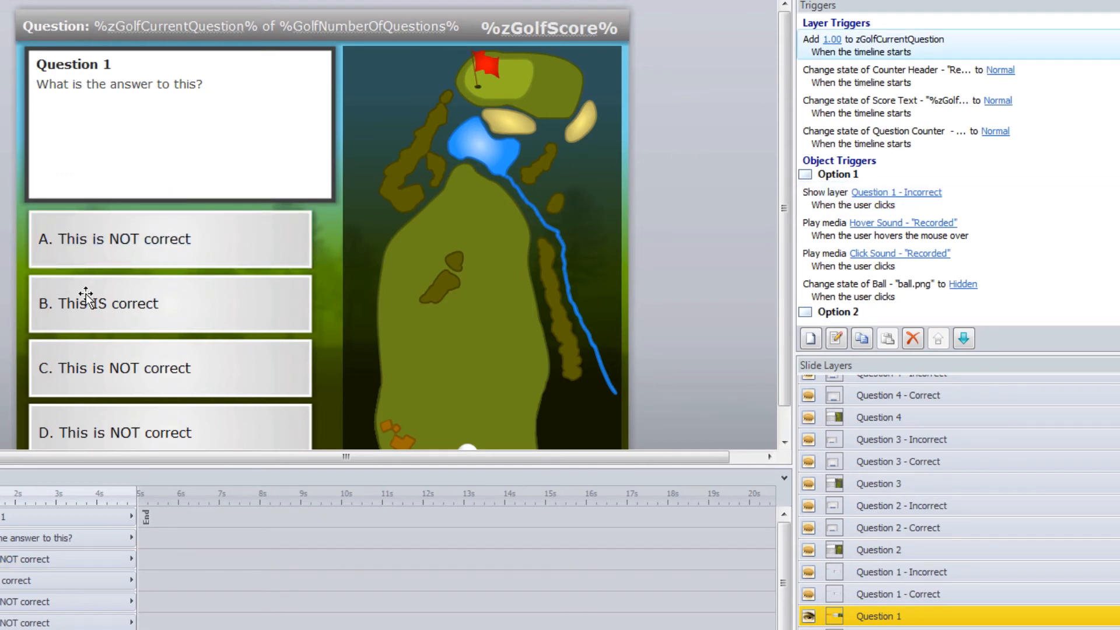
Step: Set Option 2's show-layer trigger on the Question 1 layer to Question 1 - Incorrect
{"action": "scroll", "coordinate": [956, 169], "scroll_direction": "down", "scroll_amount": 3}
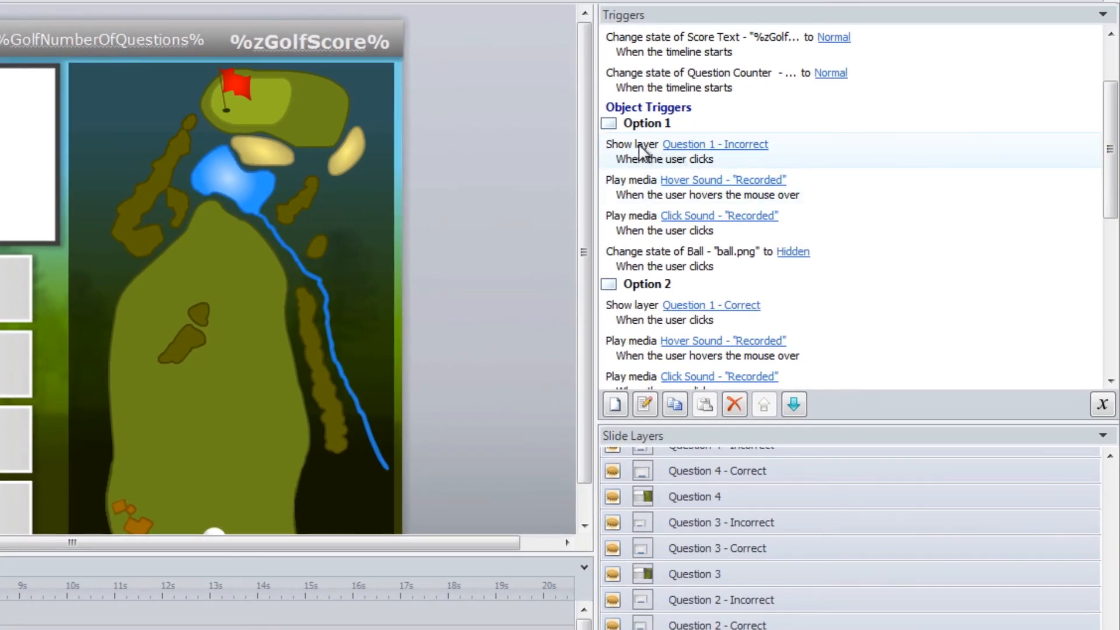
{"action": "left_click", "coordinate": [712, 138]}
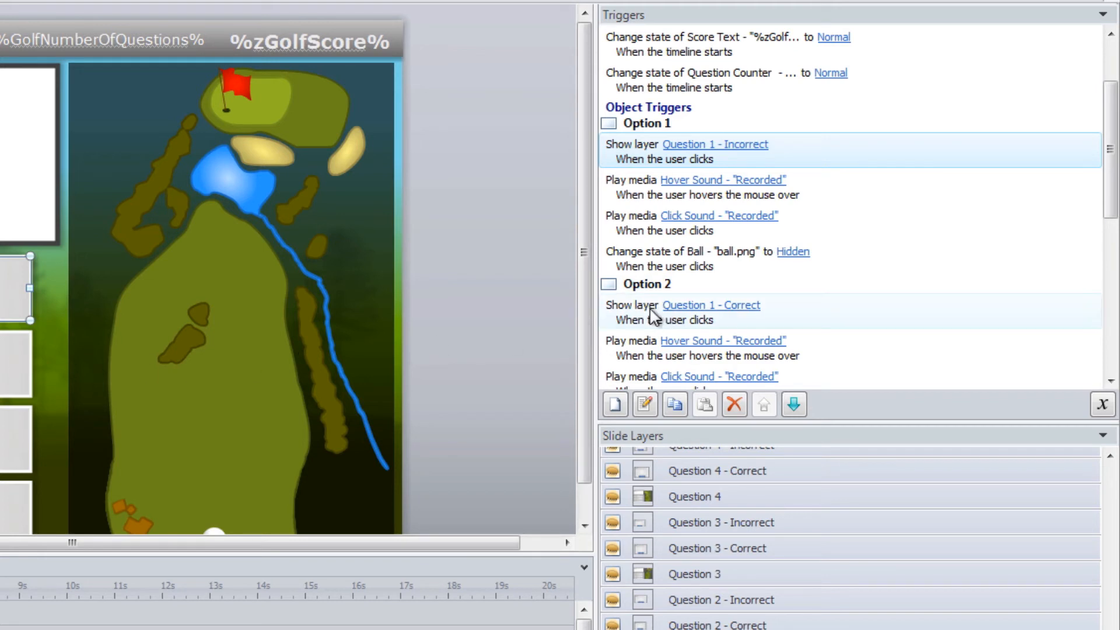
{"action": "left_click", "coordinate": [712, 309]}
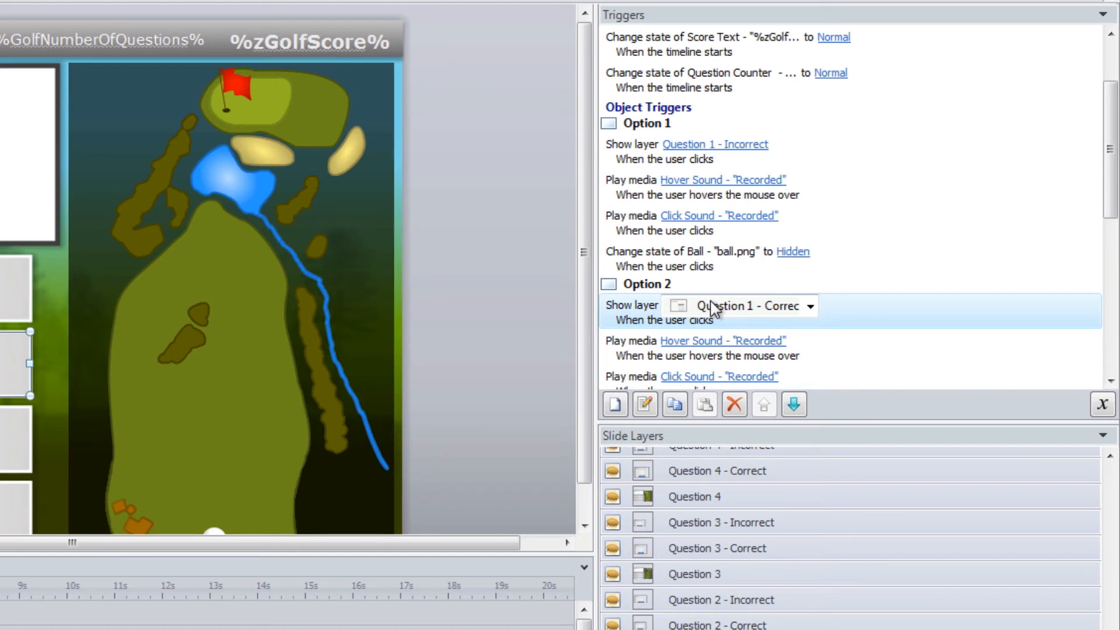
{"action": "left_click", "coordinate": [716, 309]}
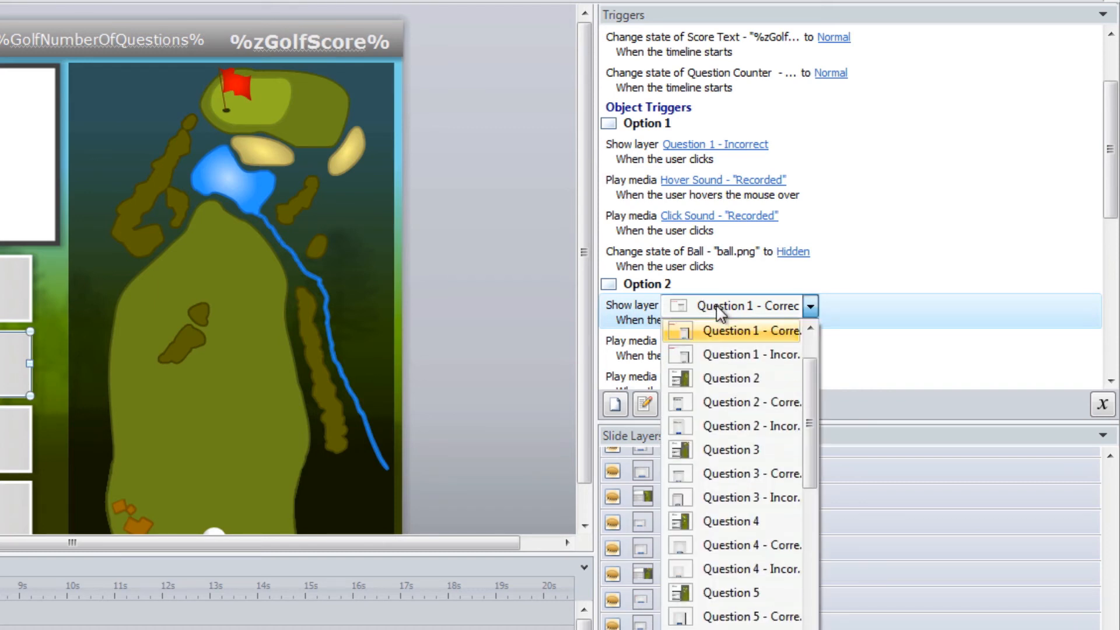
{"action": "left_click", "coordinate": [758, 354]}
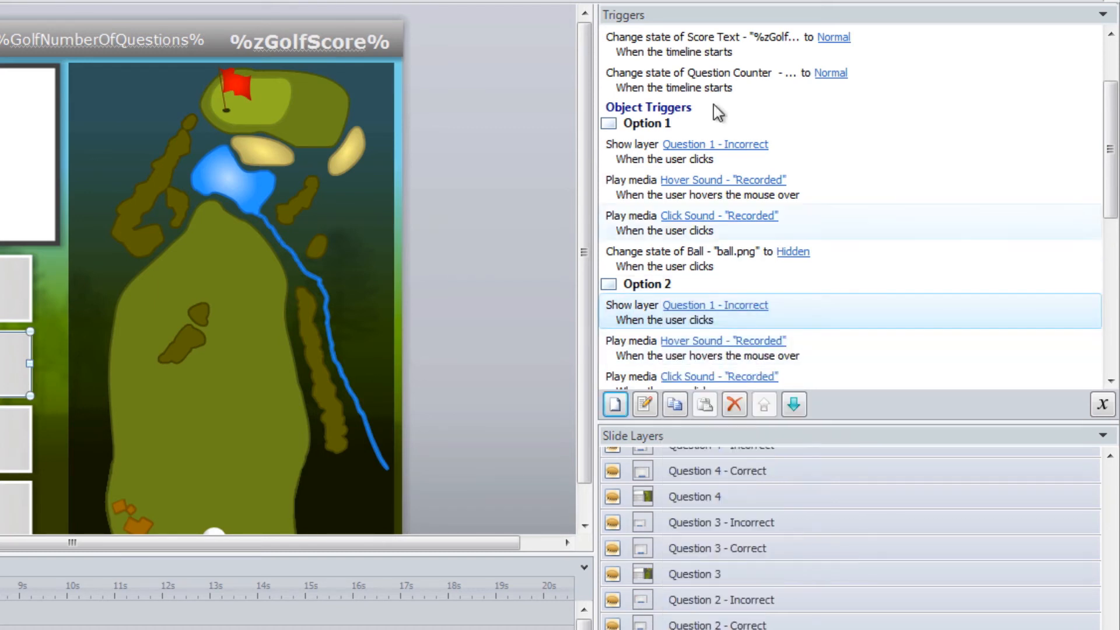
Step: Set Option 1's show-layer trigger on the Question 1 layer to Question 1 - Correct
{"action": "left_click", "coordinate": [723, 147]}
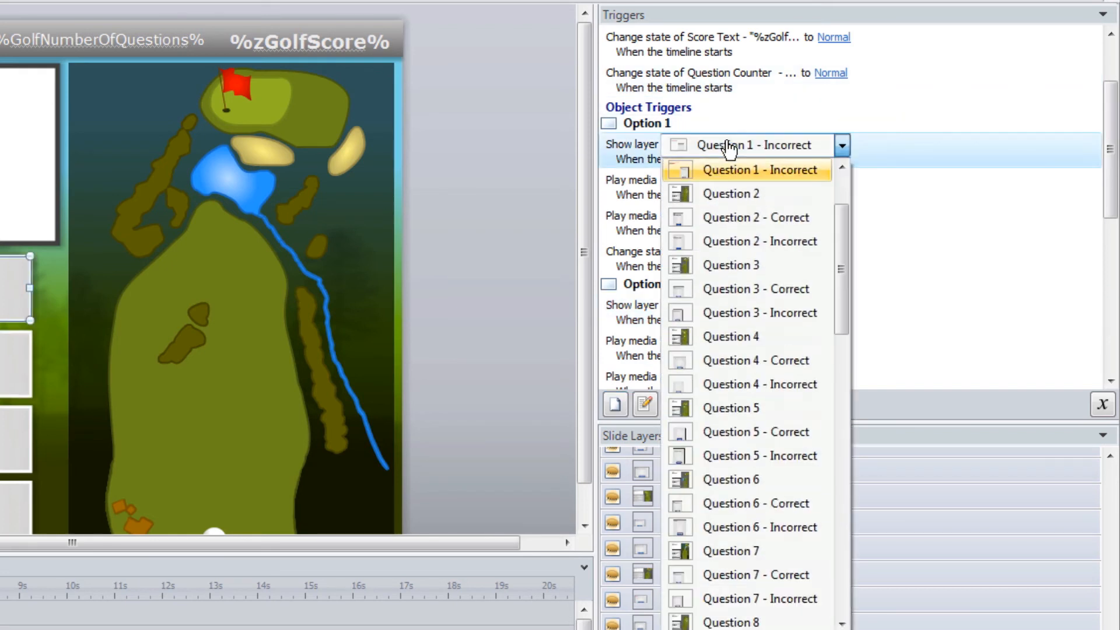
{"action": "left_click_drag", "start_coordinate": [842, 239], "coordinate": [804, 220]}
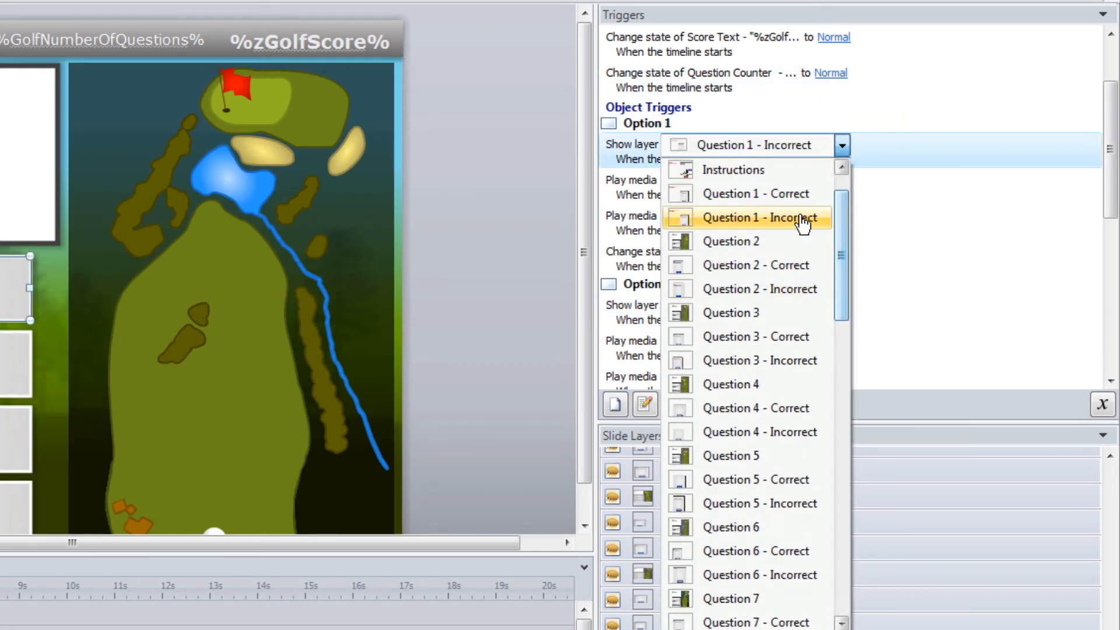
{"action": "left_click", "coordinate": [803, 216]}
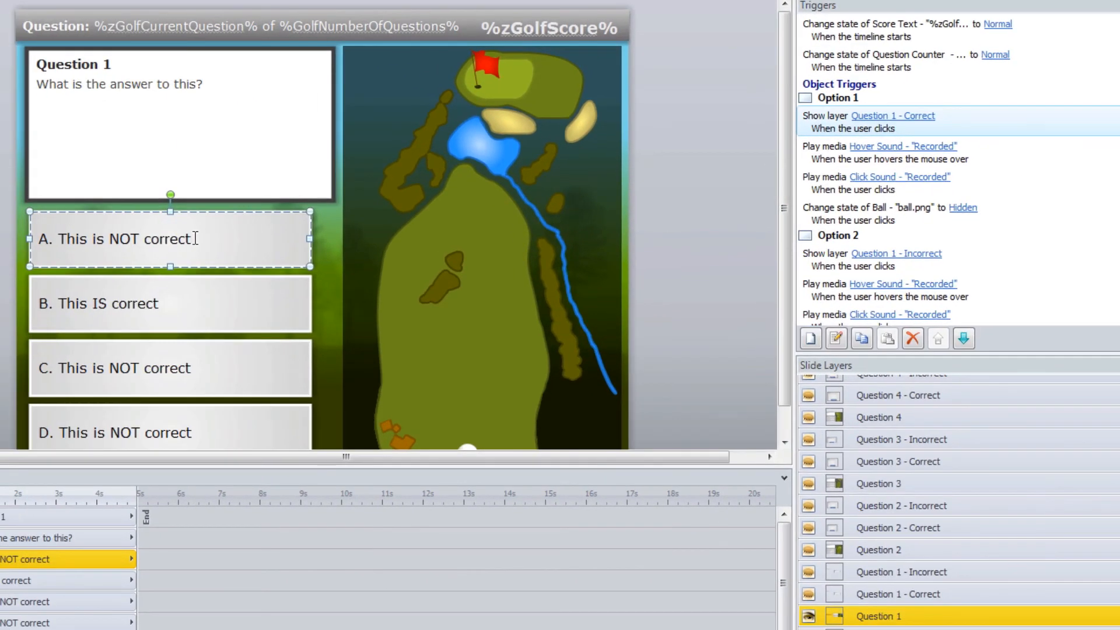
Step: Examine the answer A and B texts on the Question 1 layer and the heading and remediation text on the Question 1 - Correct layer
{"action": "left_click_drag", "start_coordinate": [150, 246], "coordinate": [32, 246]}
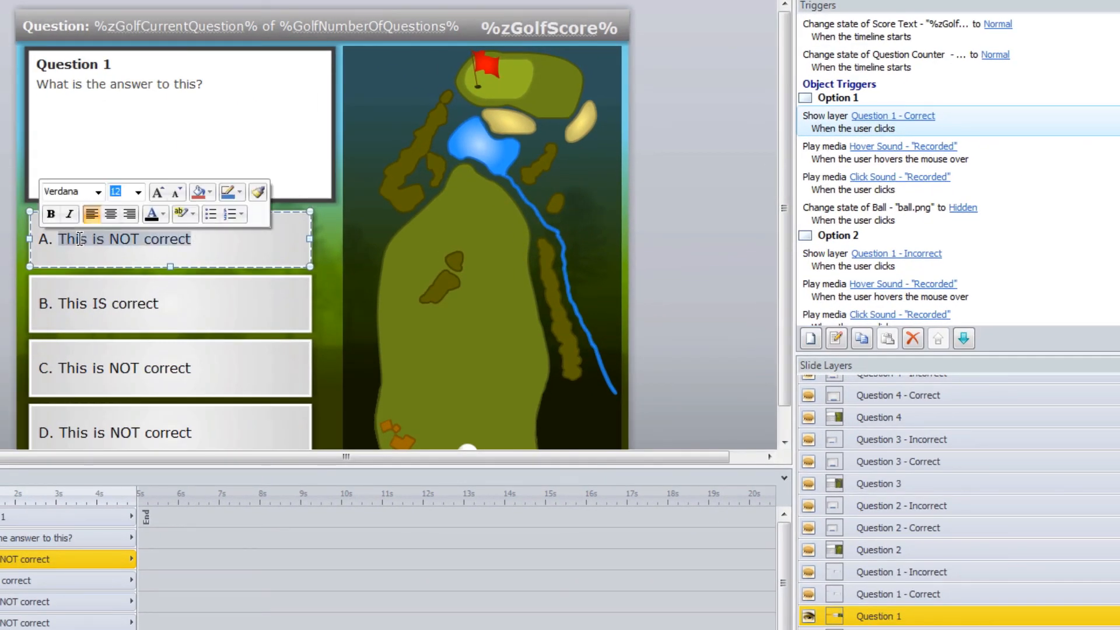
{"action": "left_click", "coordinate": [163, 303]}
{"action": "left_click_drag", "start_coordinate": [163, 303], "coordinate": [71, 305]}
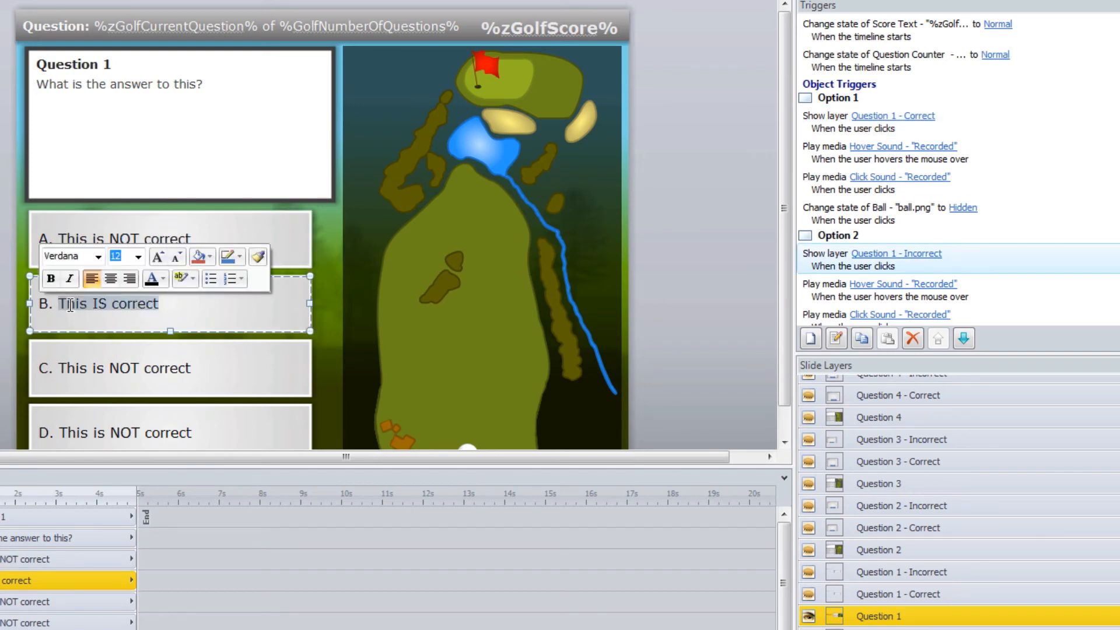
{"action": "left_click", "coordinate": [905, 593]}
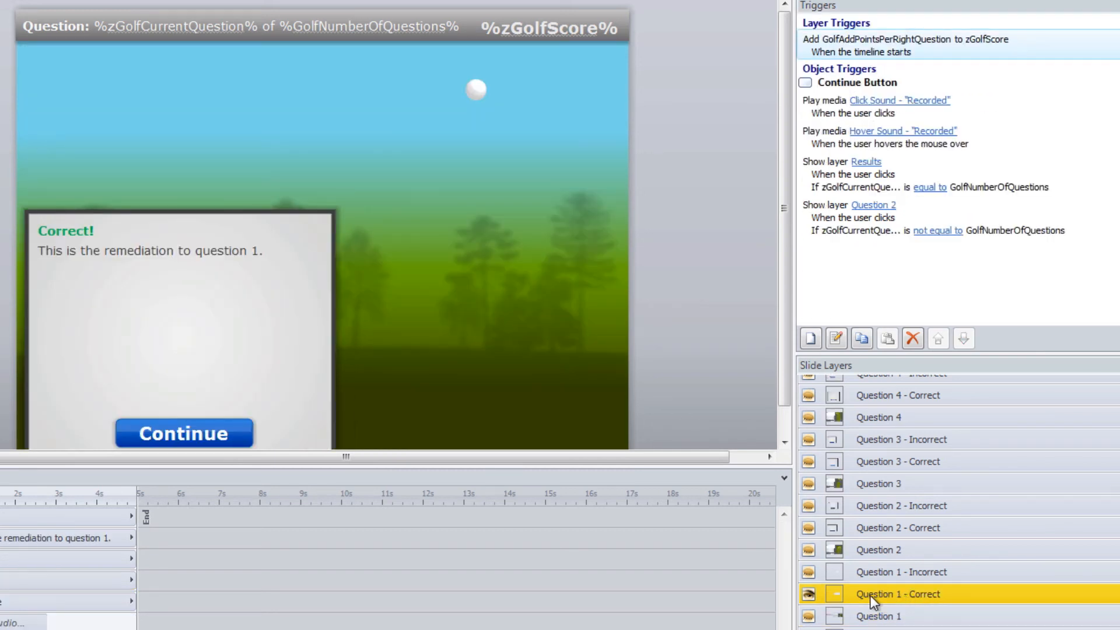
{"action": "left_click", "coordinate": [72, 220]}
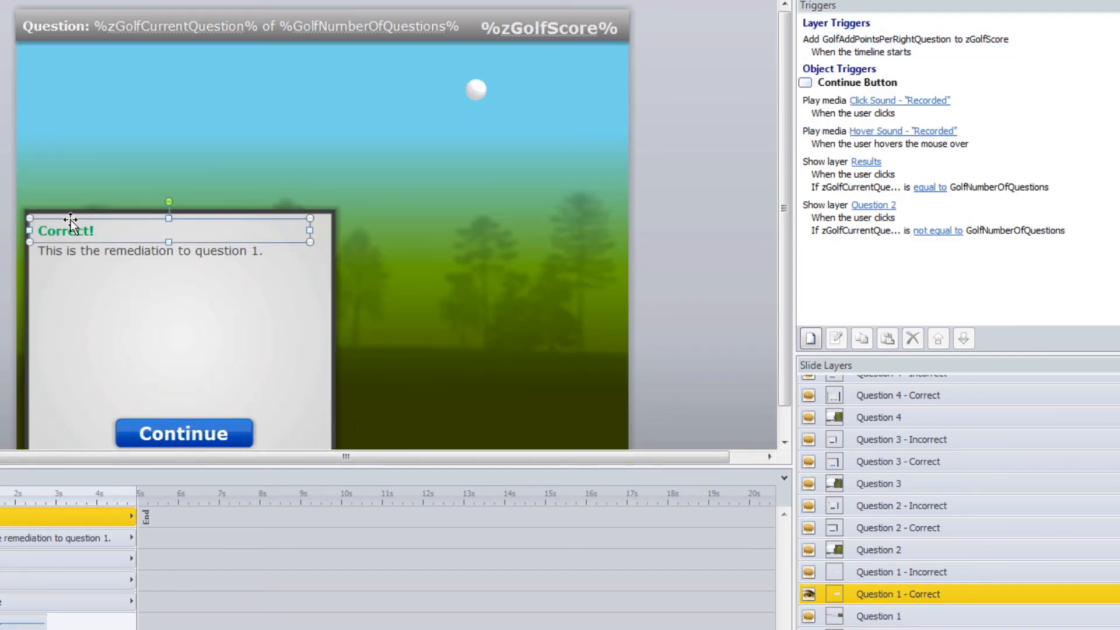
{"action": "left_click", "coordinate": [101, 256]}
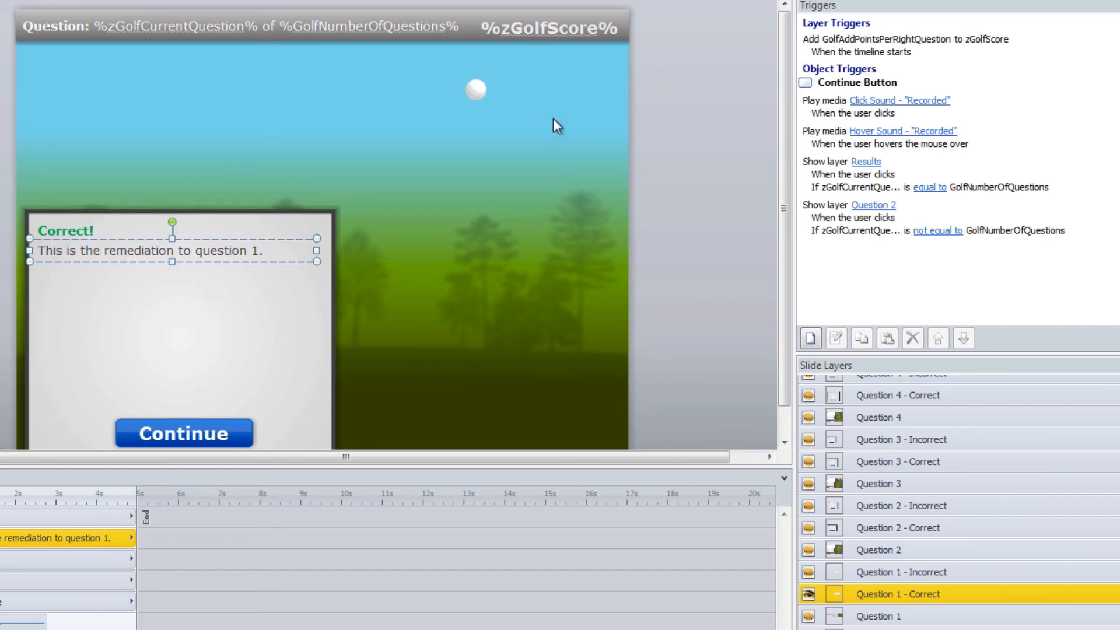
Step: Move the golf ball on the Question 1 - Correct layer down and to the right, just above the rightmost background tree
{"action": "left_click", "coordinate": [479, 91]}
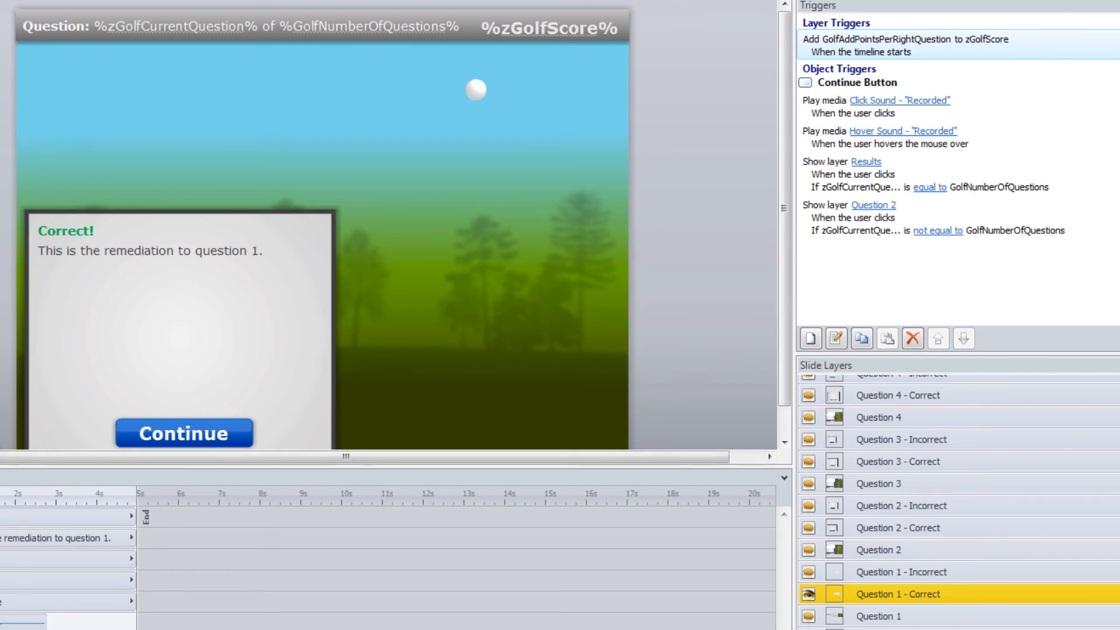
{"action": "left_click", "coordinate": [477, 90]}
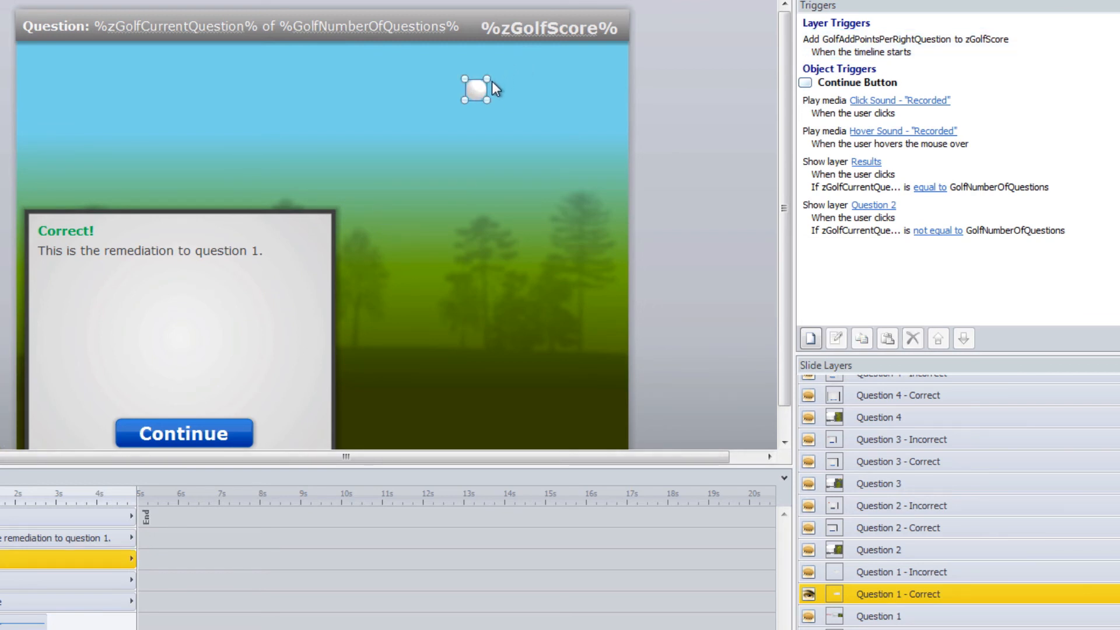
{"action": "left_click_drag", "start_coordinate": [476, 88], "coordinate": [578, 164]}
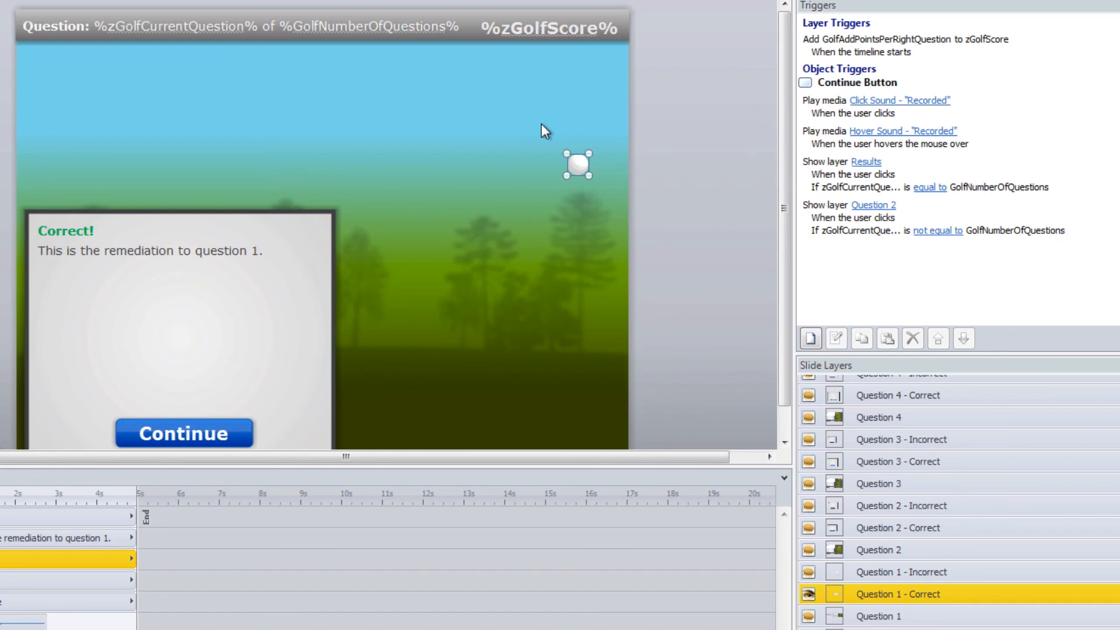
Step: Examine the Question 1 - Incorrect layer, the Question 2 layer with its answer A text, and the Question 10 layer
{"action": "left_click", "coordinate": [930, 572]}
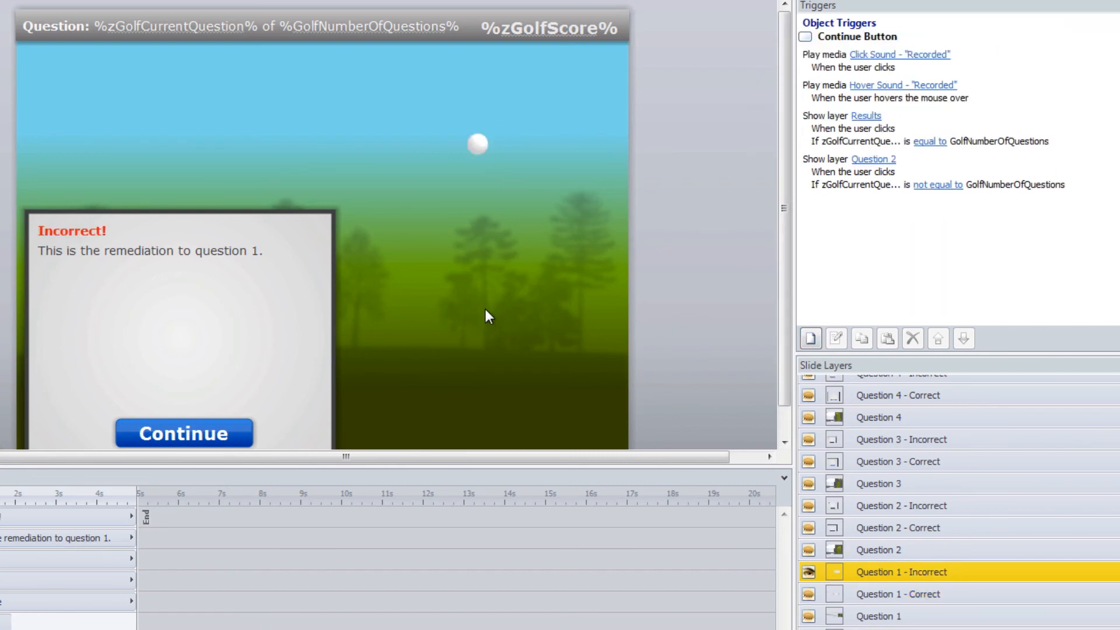
{"action": "left_click", "coordinate": [896, 546]}
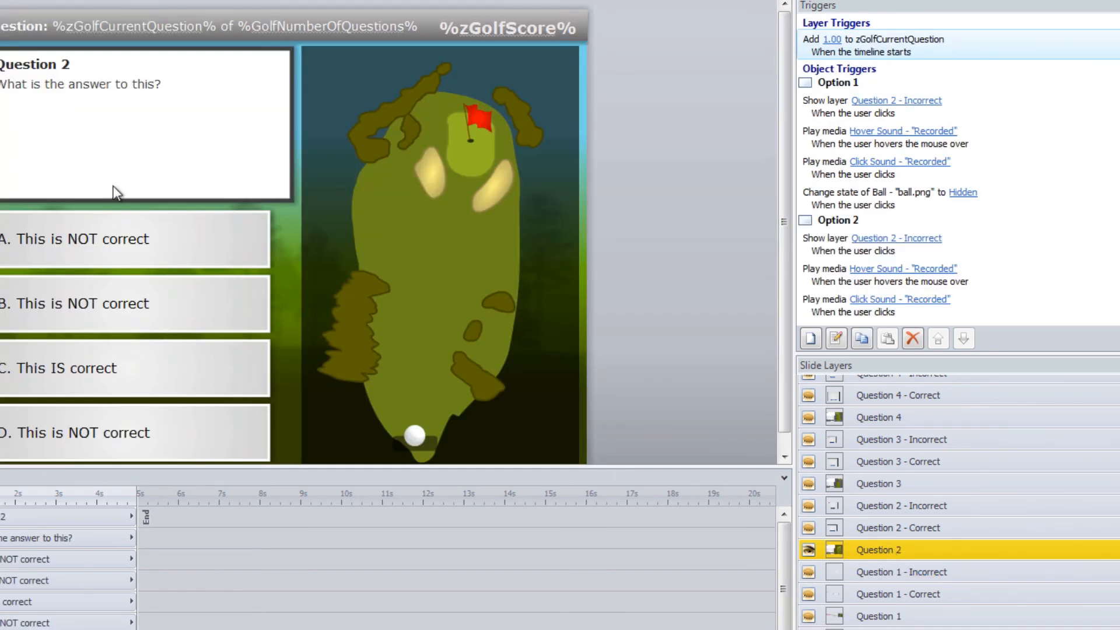
{"action": "left_click", "coordinate": [139, 239]}
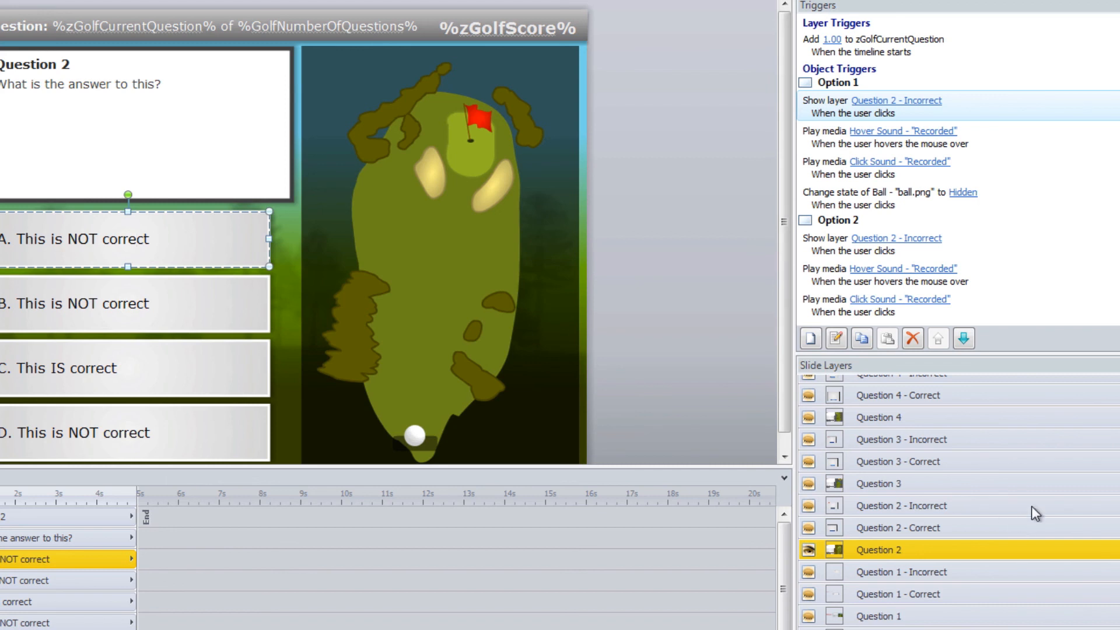
{"action": "scroll", "coordinate": [956, 502], "scroll_direction": "up", "scroll_amount": 3}
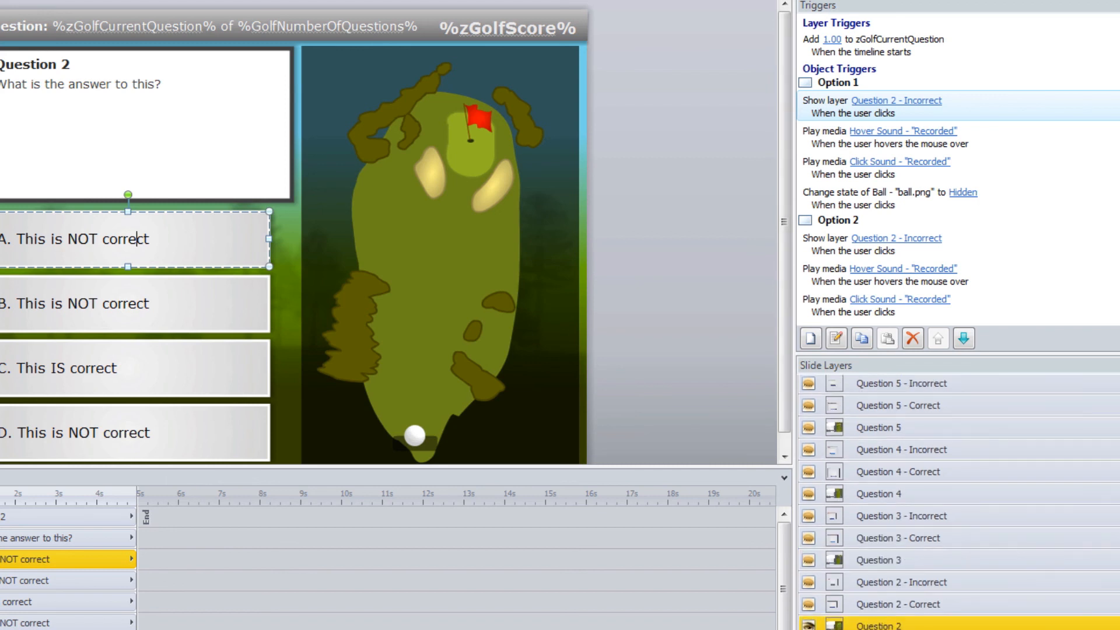
{"action": "scroll", "coordinate": [957, 501], "scroll_direction": "up", "scroll_amount": 3}
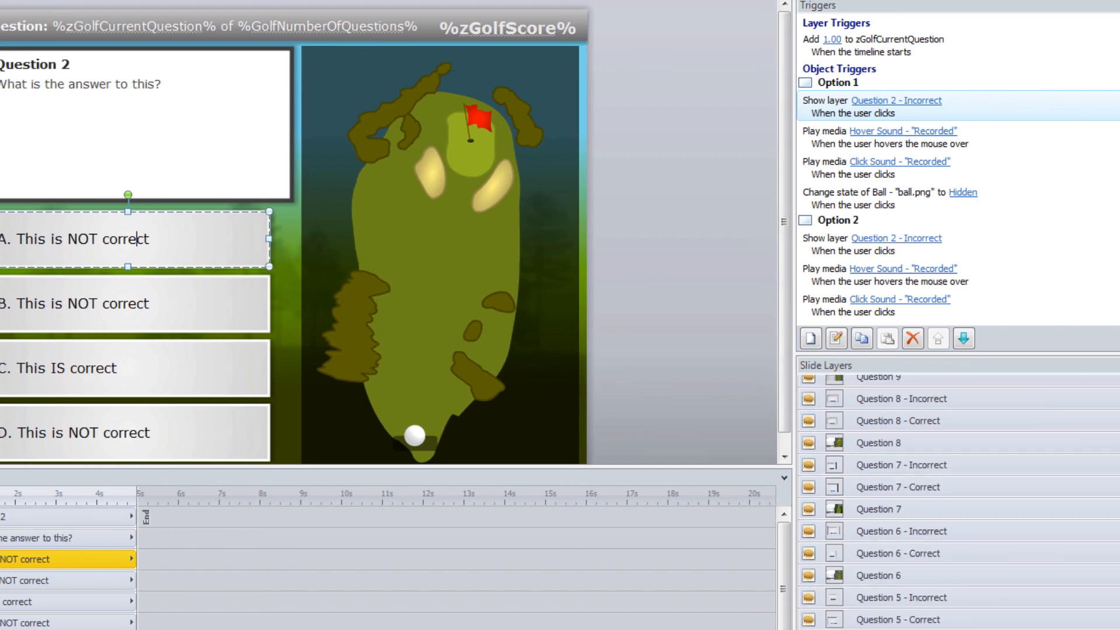
{"action": "scroll", "coordinate": [1092, 463], "scroll_direction": "up", "scroll_amount": 3}
{"action": "left_click", "coordinate": [969, 488]}
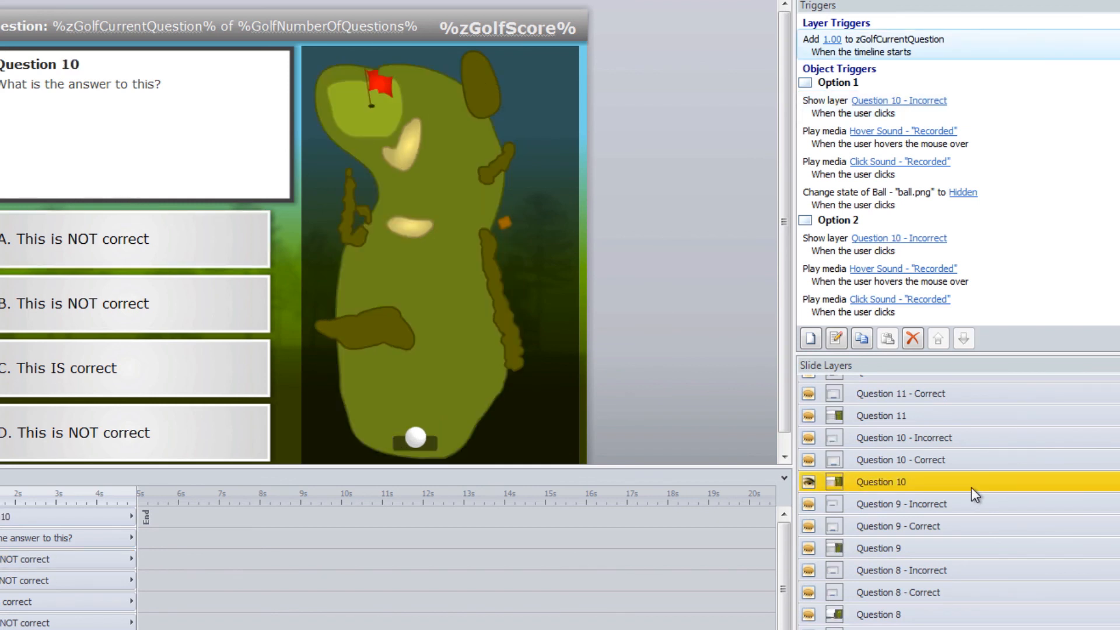
Step: Examine the Results layer's heading, conclusion text, Quiz Results label and Play Again button, and dismiss the Insert Slides window without importing
{"action": "scroll", "coordinate": [956, 502], "scroll_direction": "up", "scroll_amount": 10}
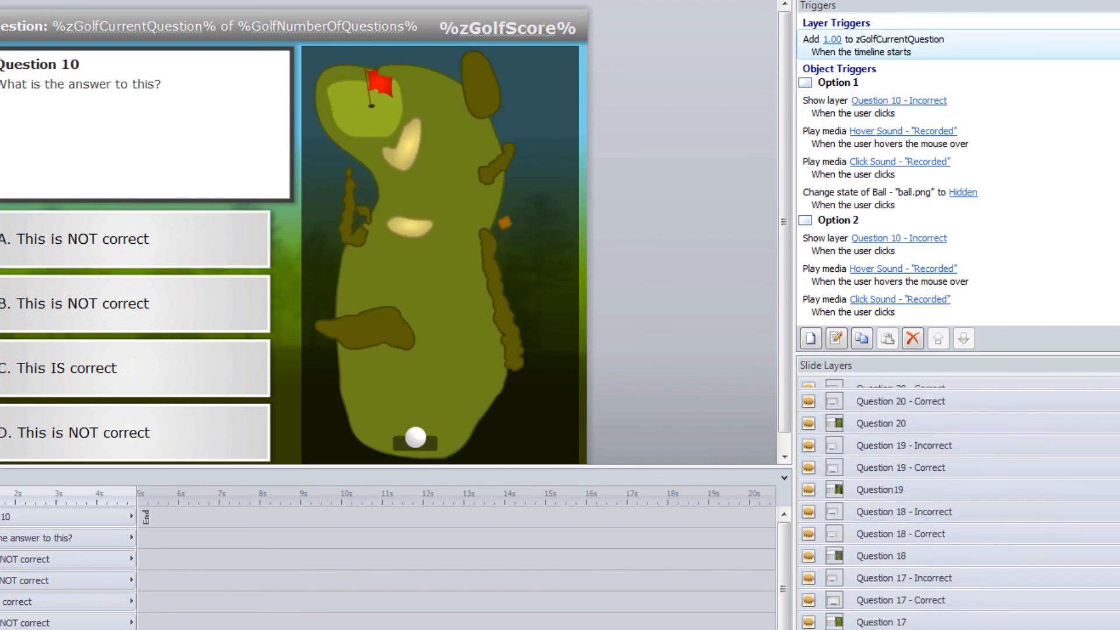
{"action": "left_click", "coordinate": [936, 384]}
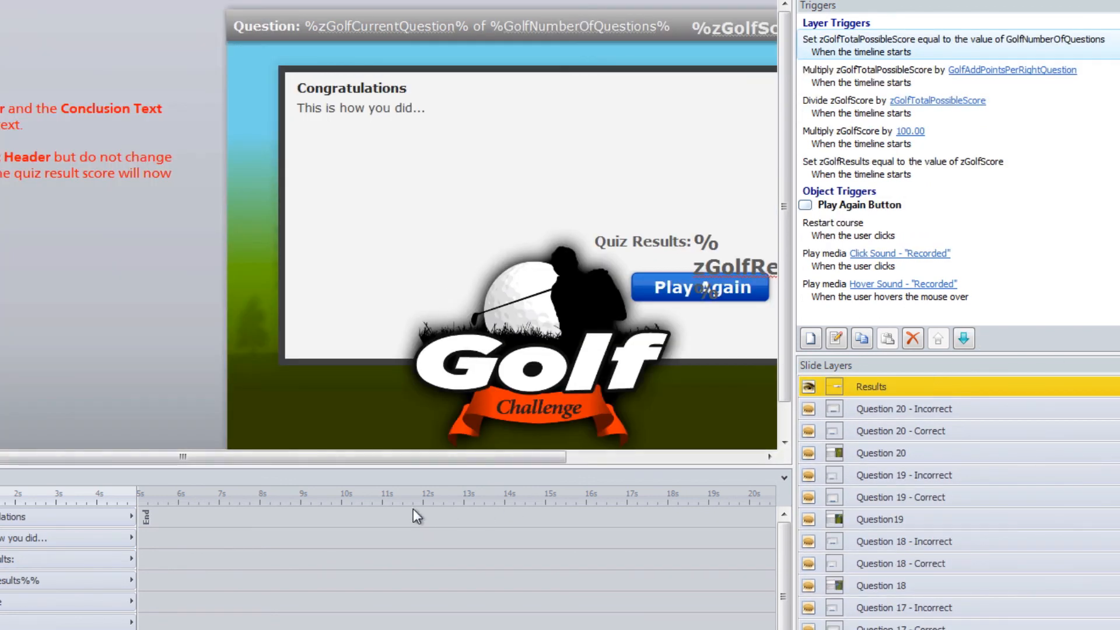
{"action": "left_click_drag", "start_coordinate": [533, 456], "coordinate": [688, 461]}
{"action": "left_click", "coordinate": [166, 87]}
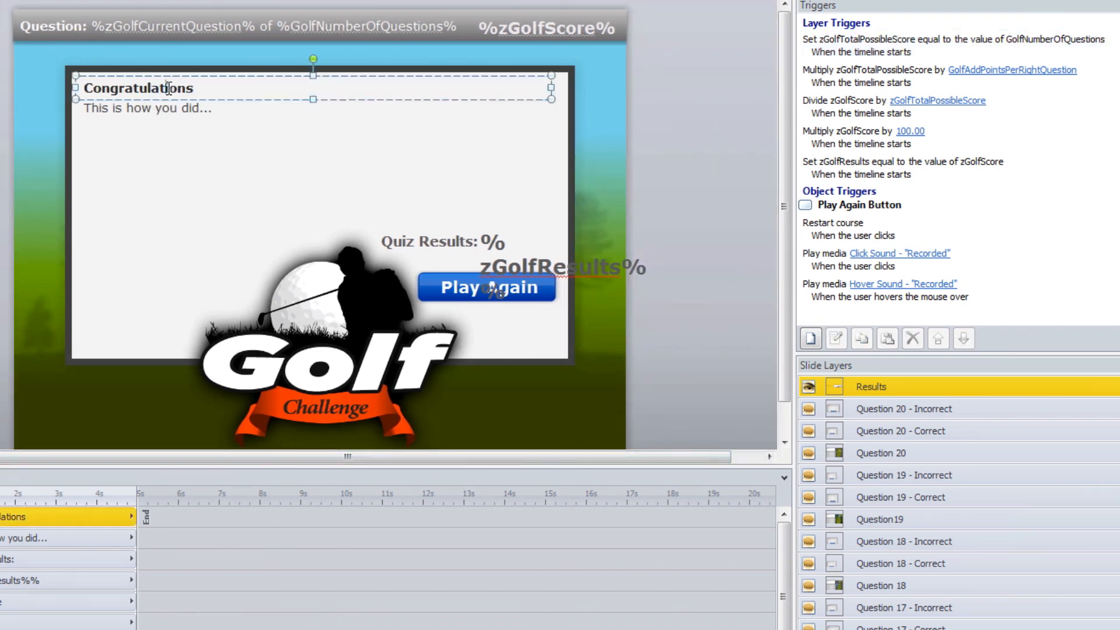
{"action": "left_click", "coordinate": [190, 111]}
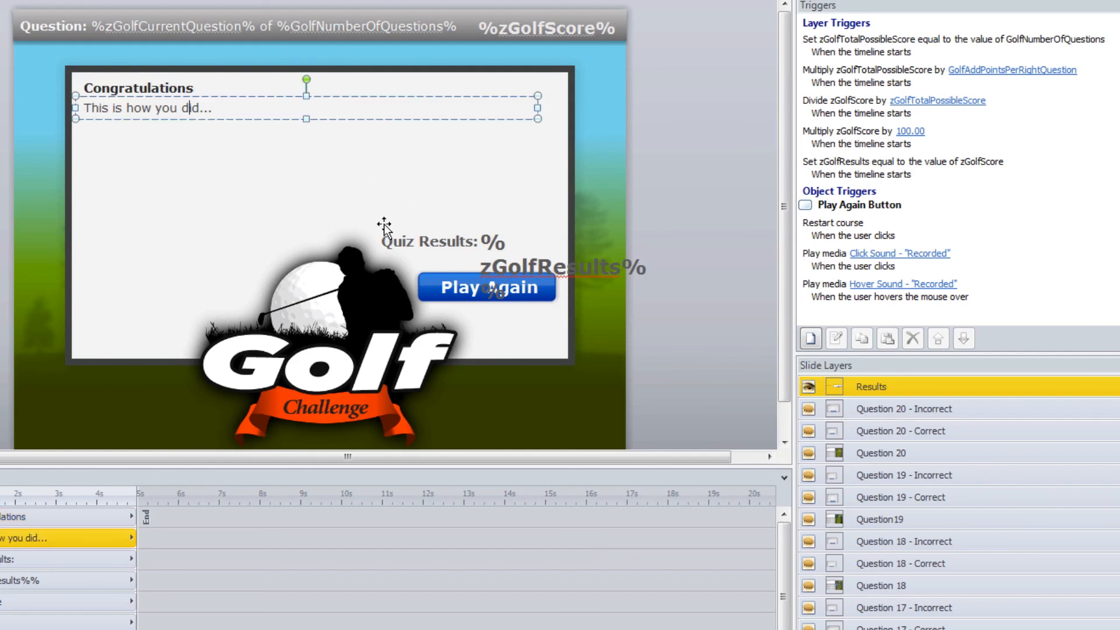
{"action": "left_click", "coordinate": [452, 244]}
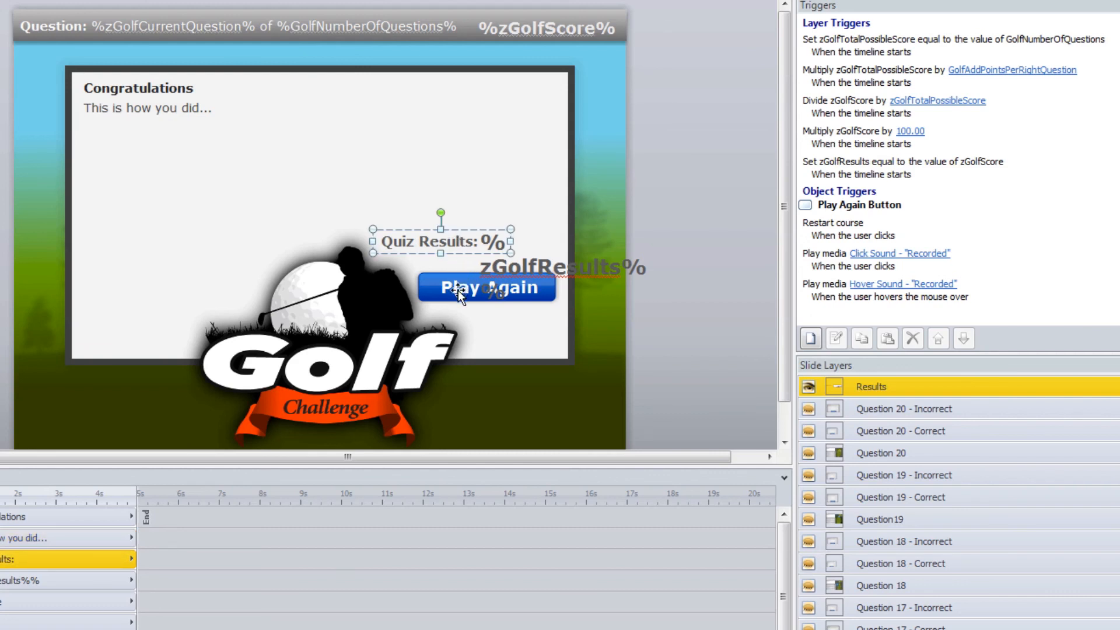
{"action": "left_click", "coordinate": [440, 289]}
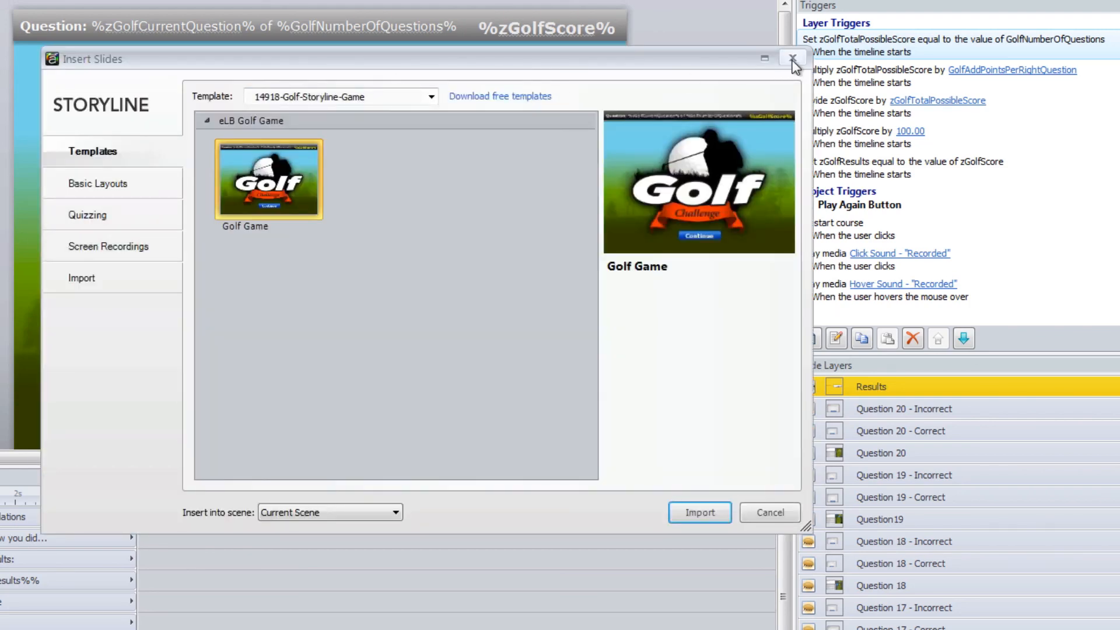
{"action": "left_click", "coordinate": [792, 59]}
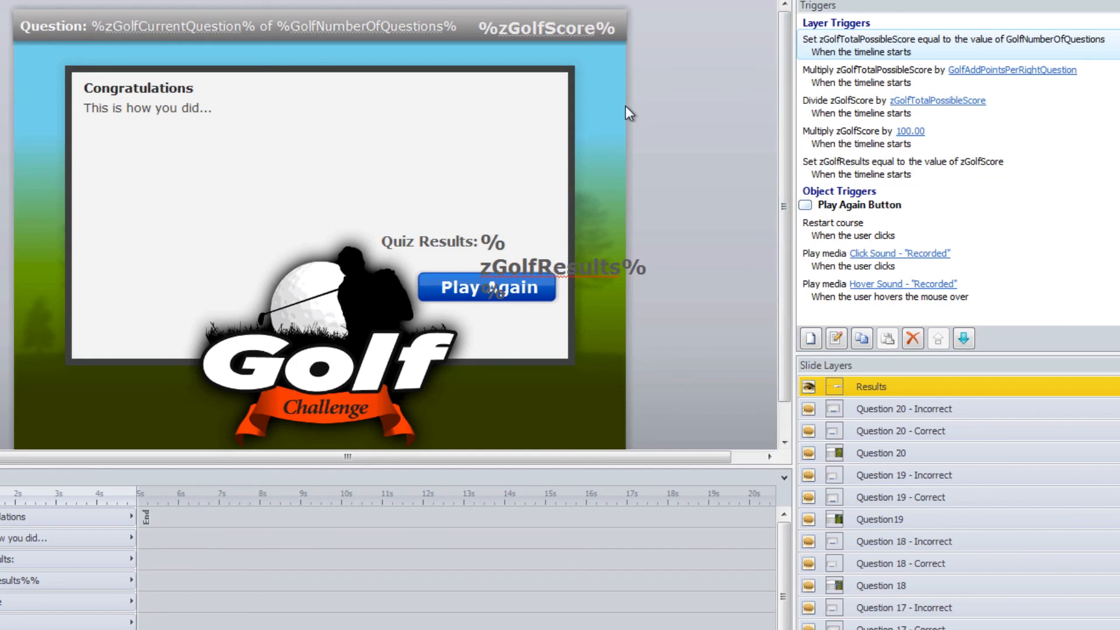